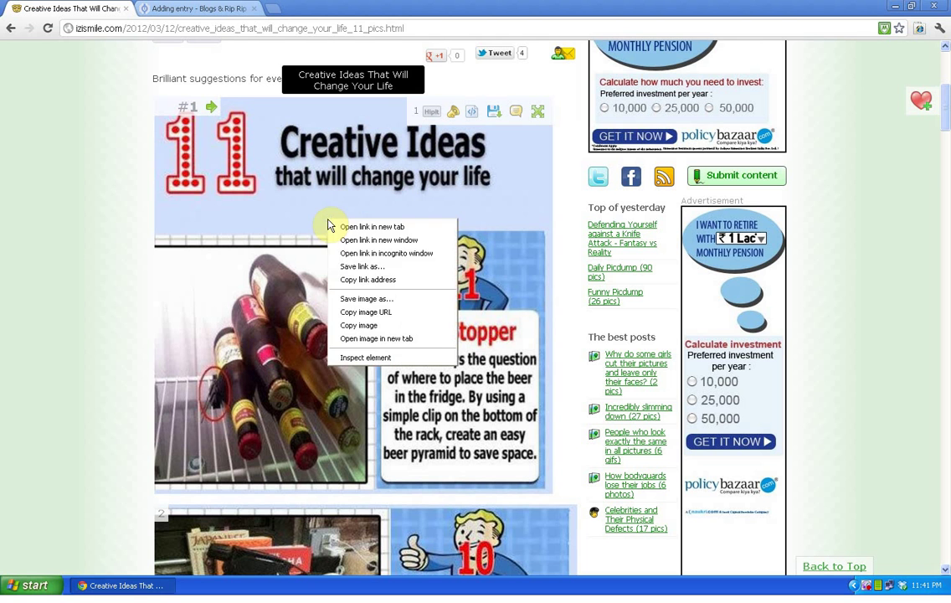
Copy the image URL of picture #1 (Beer Stopper) and insert it as an image in the blog entry's full text.
click(397, 318)
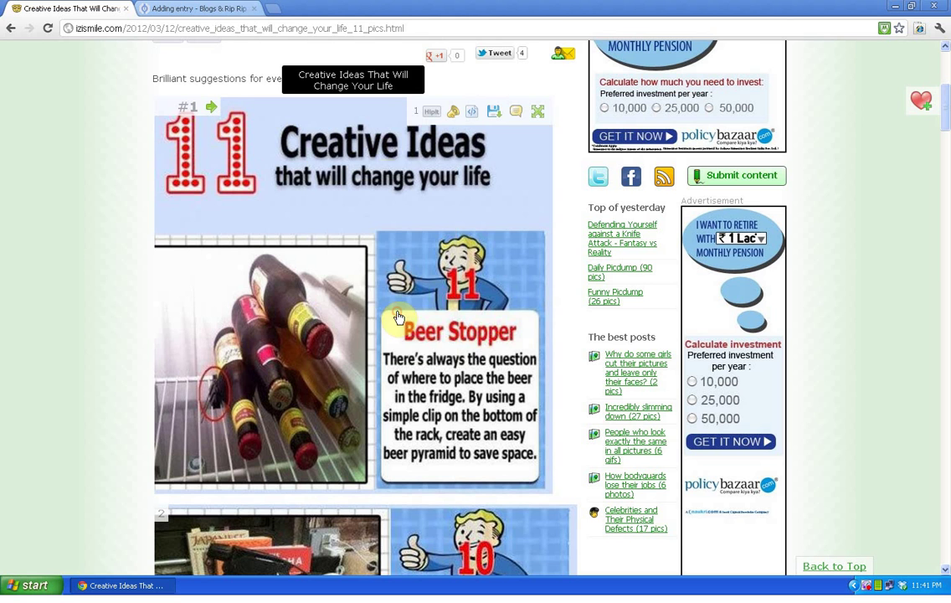
click(234, 10)
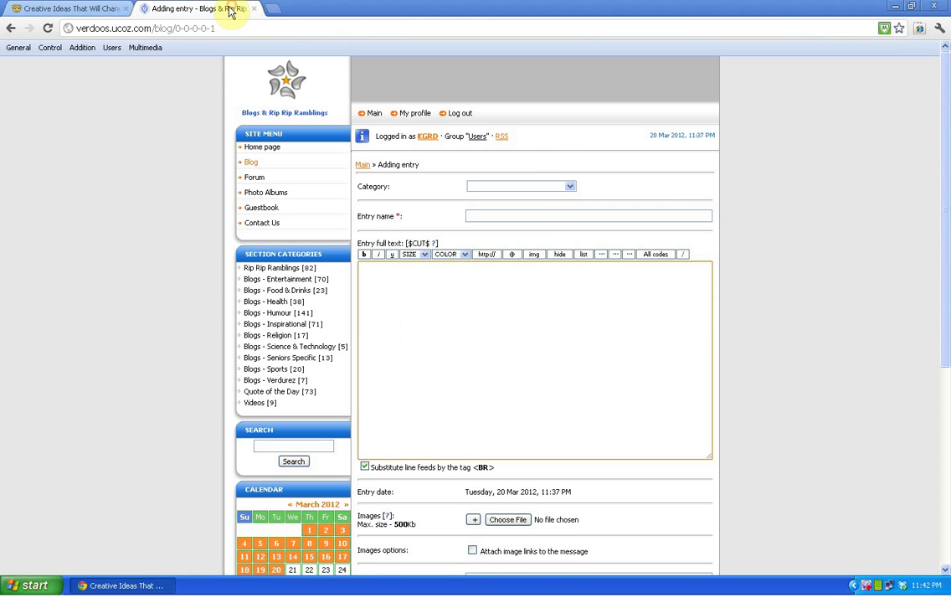
click(535, 255)
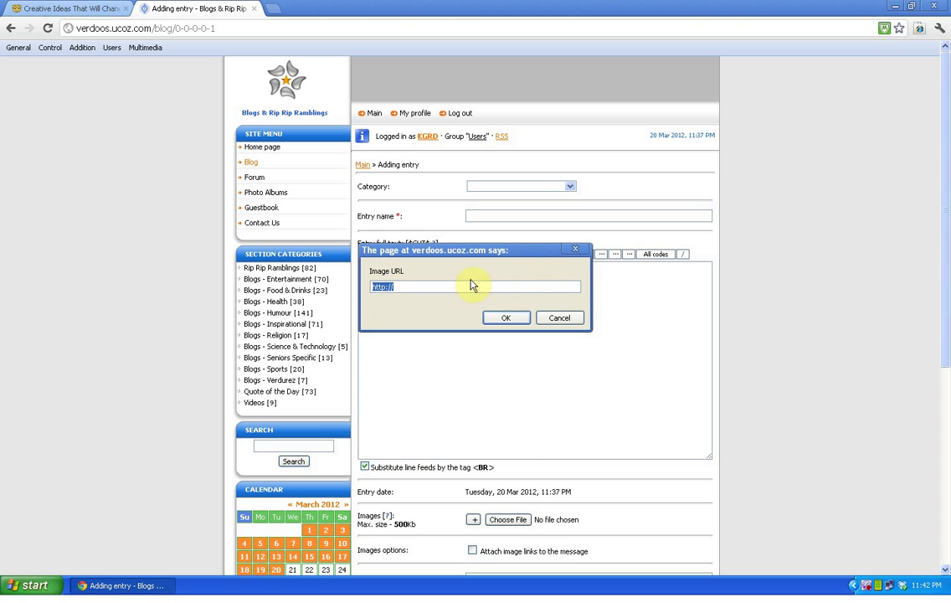
right_click(382, 293)
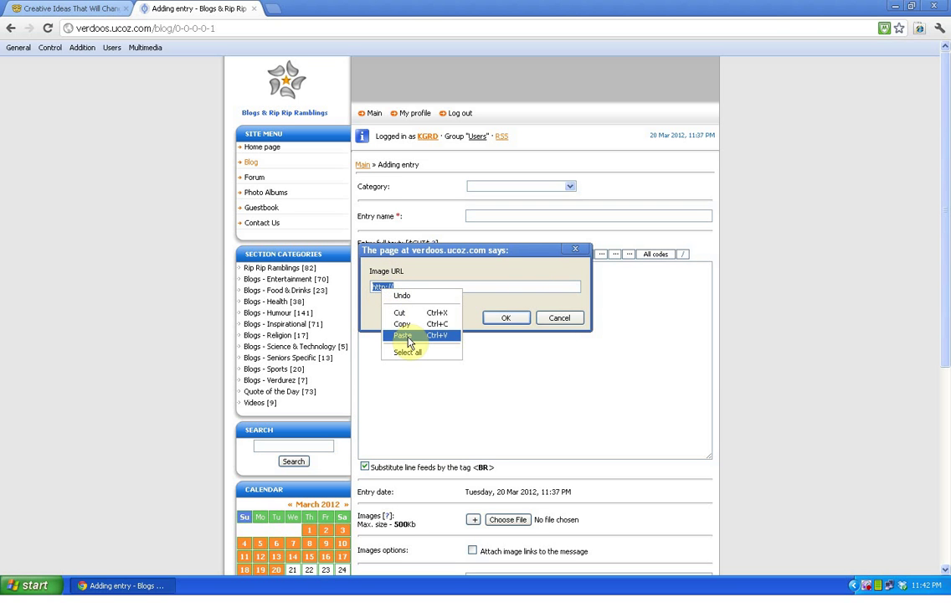
click(408, 338)
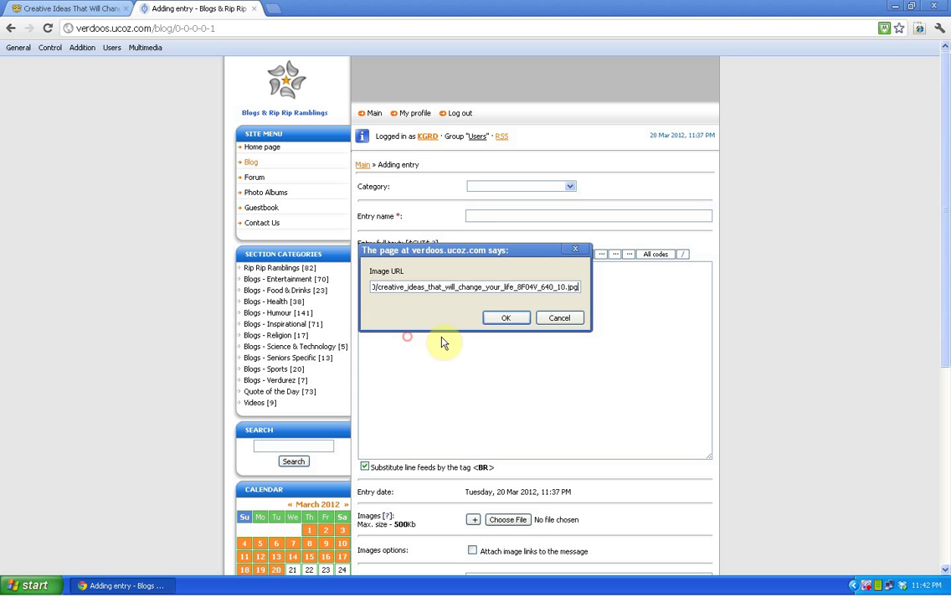
click(503, 321)
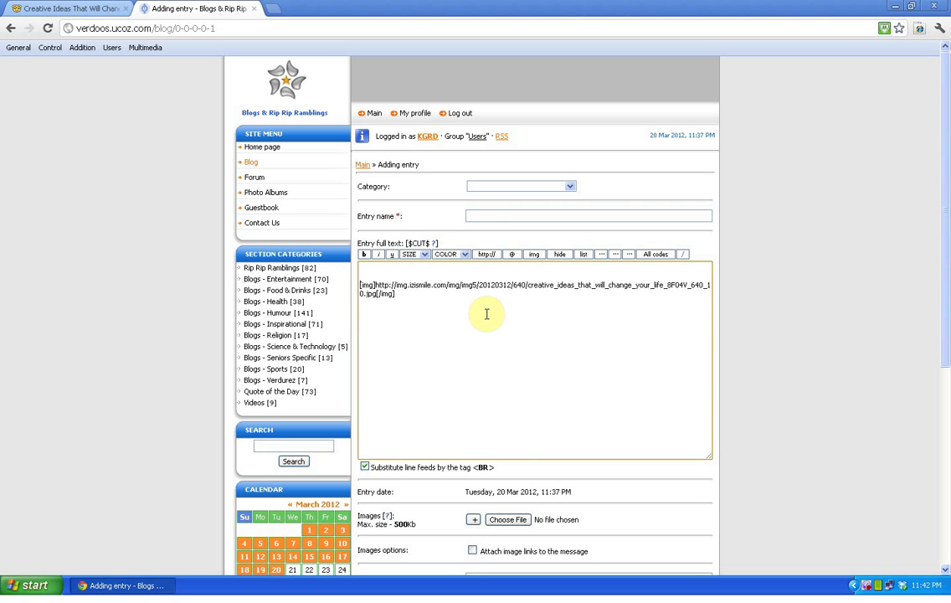
click(449, 299)
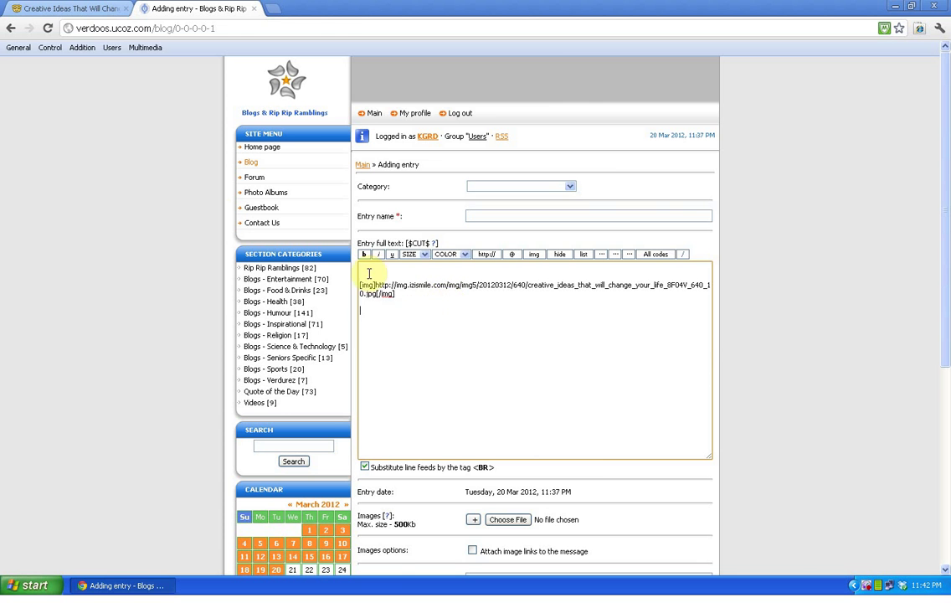
Copy the image URL of picture #2 (The Spice Spray) on the Creative Ideas page.
click(89, 8)
scroll(399, 284, down, 6)
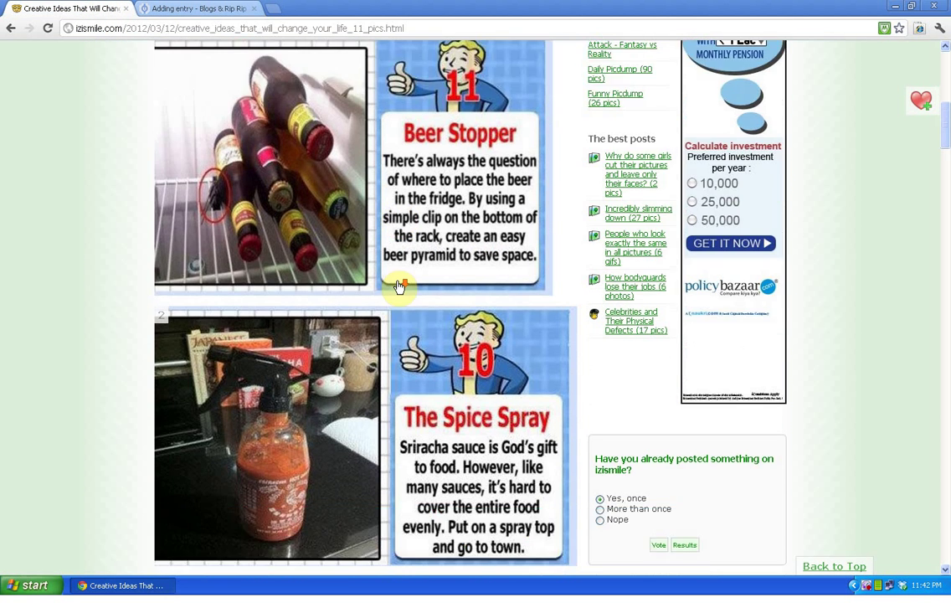
scroll(358, 191, up, 3)
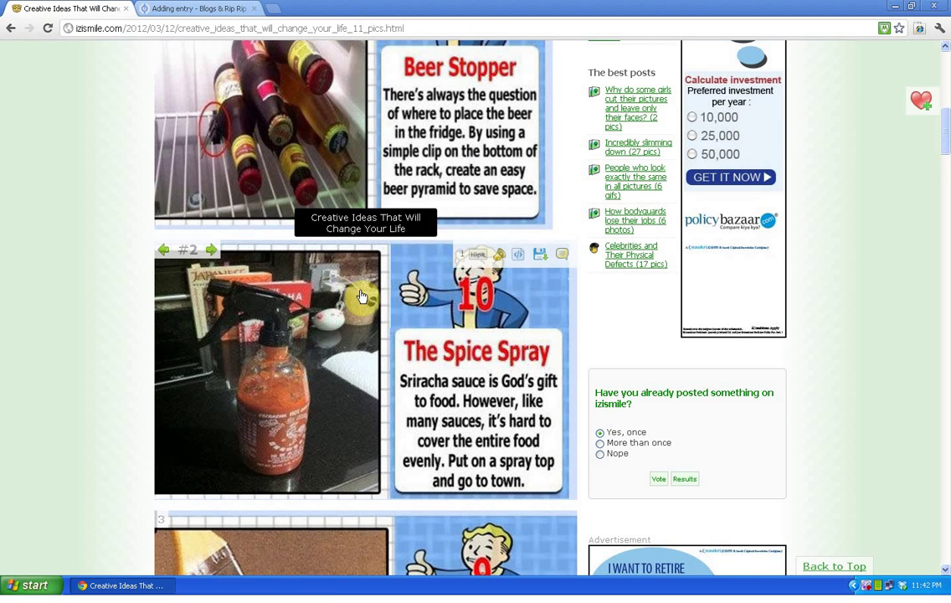
right_click(360, 296)
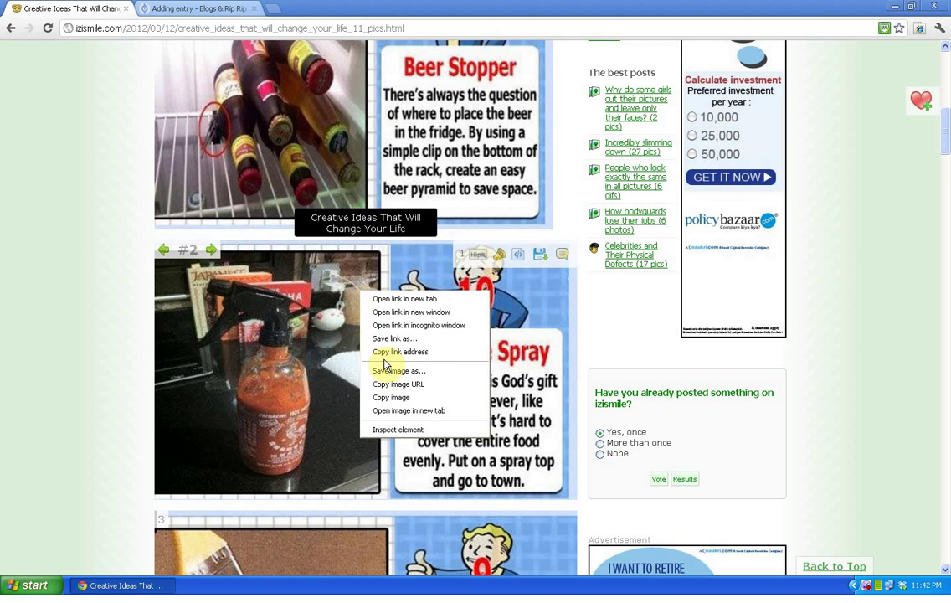
click(410, 390)
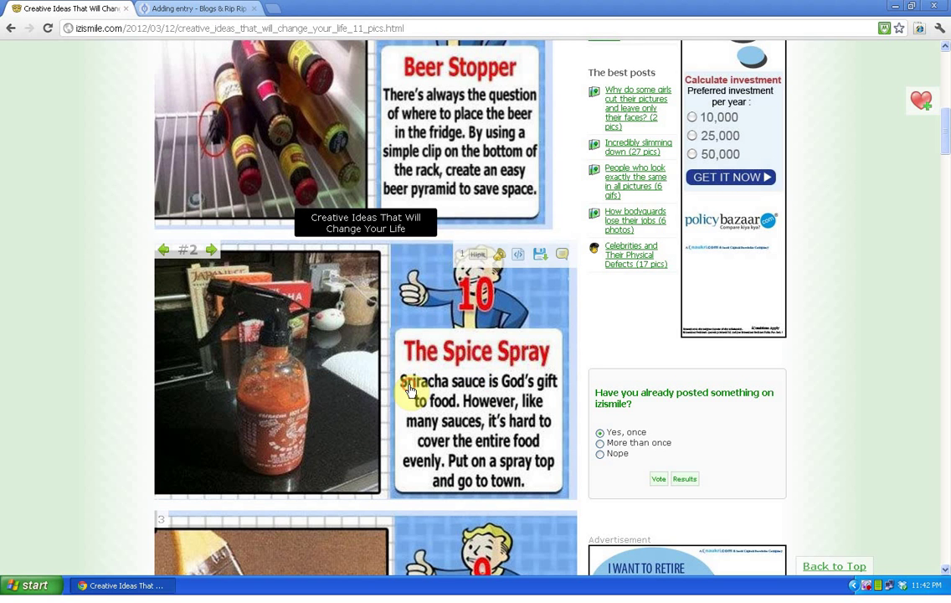
Insert the copied creative_ideas_that_will_change_your_life_SXJG2_640_11.jpg URL as the second image in the blog entry's full text.
click(226, 11)
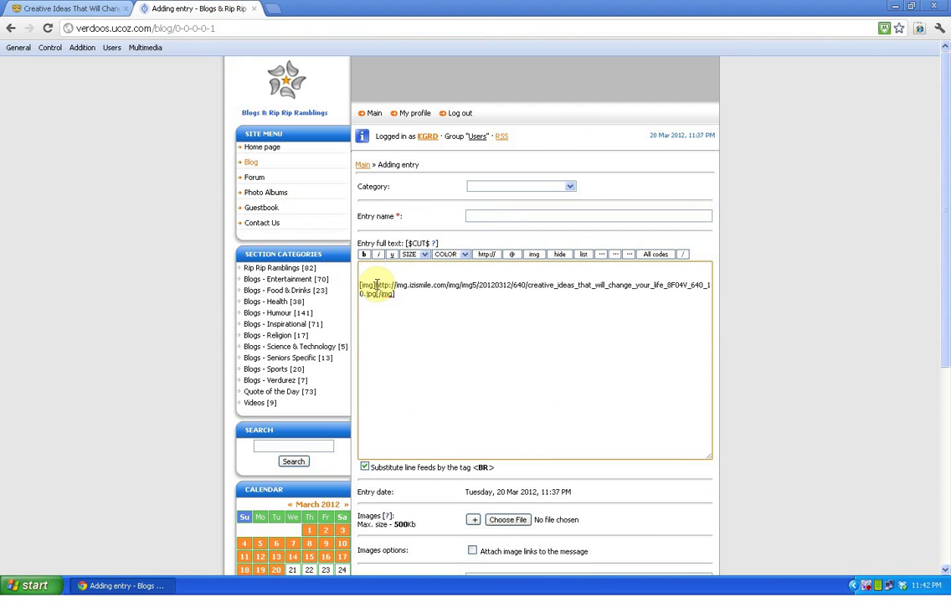
click(538, 256)
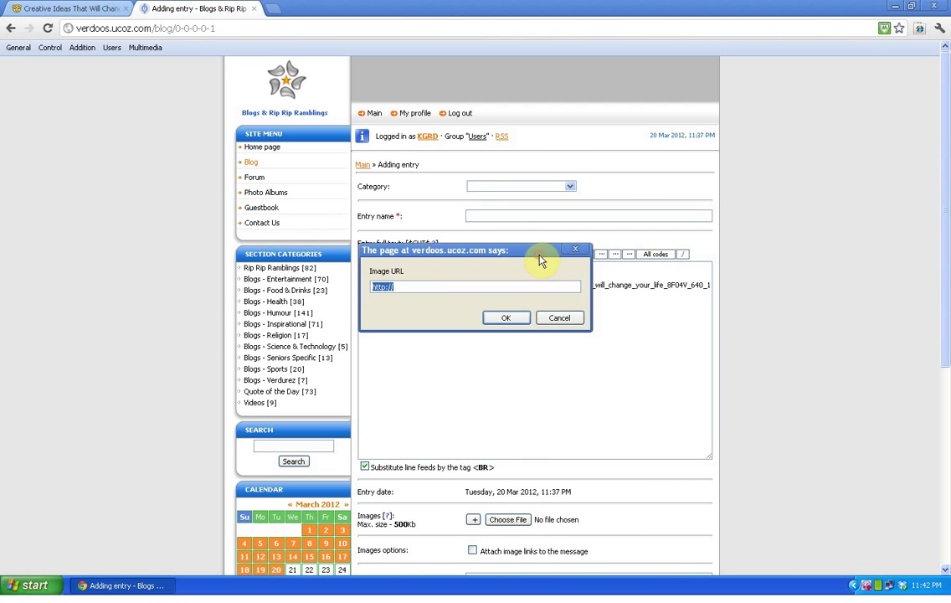
right_click(386, 292)
click(408, 331)
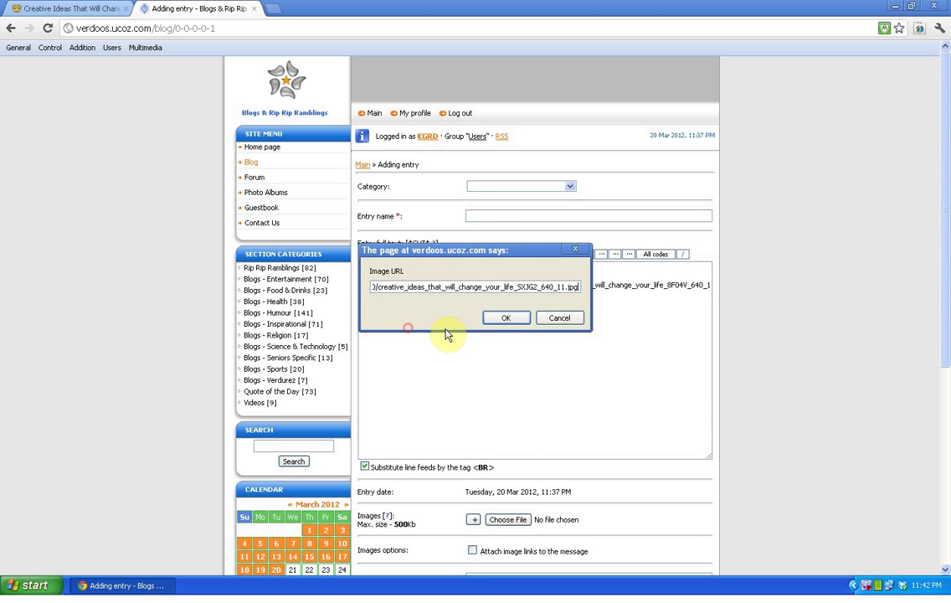
click(502, 317)
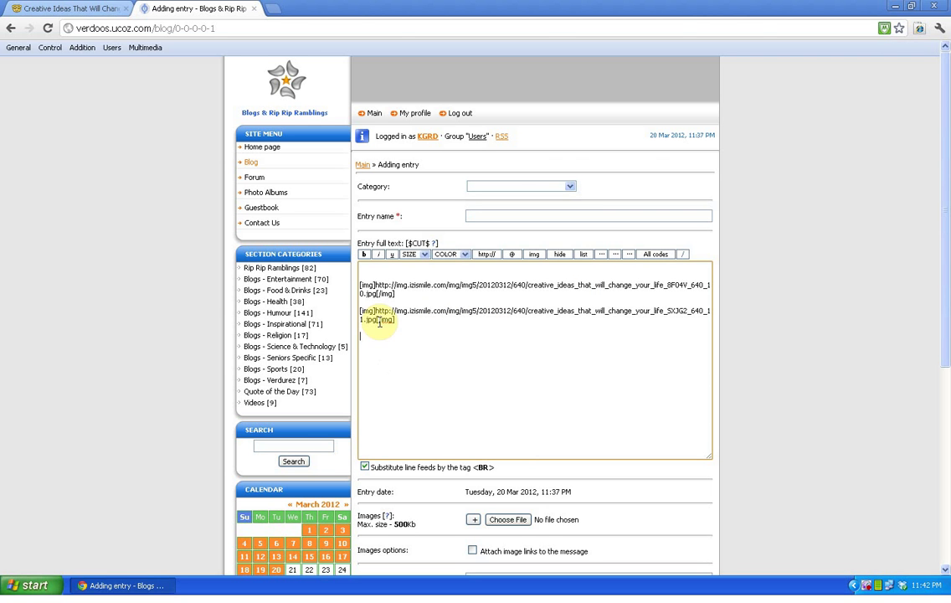
Copy the Spice Spray picture's image URL once more from the Creative Ideas page.
click(86, 8)
right_click(273, 338)
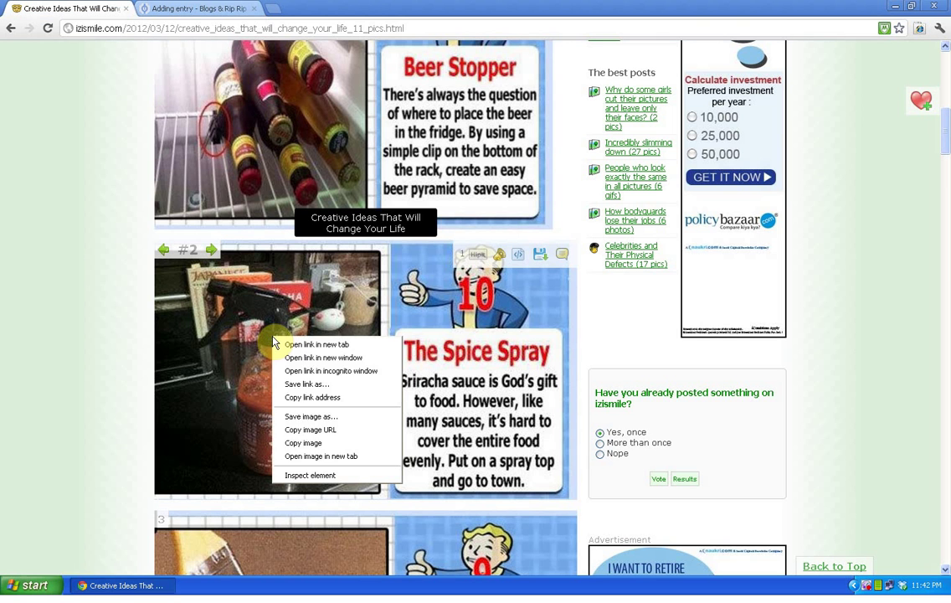
click(323, 432)
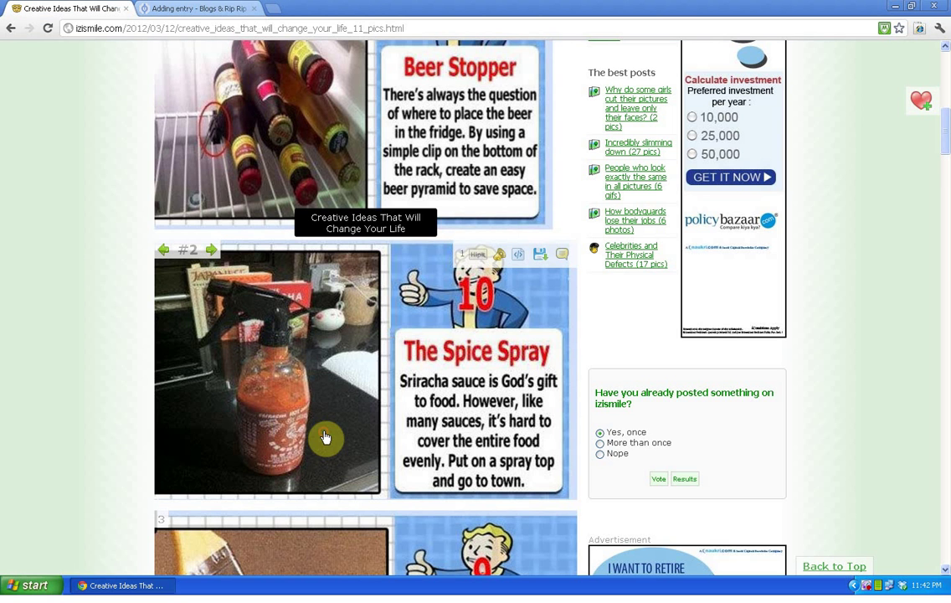
Insert the copied Spice Spray image URL again as the third image in the blog entry's full text.
click(215, 10)
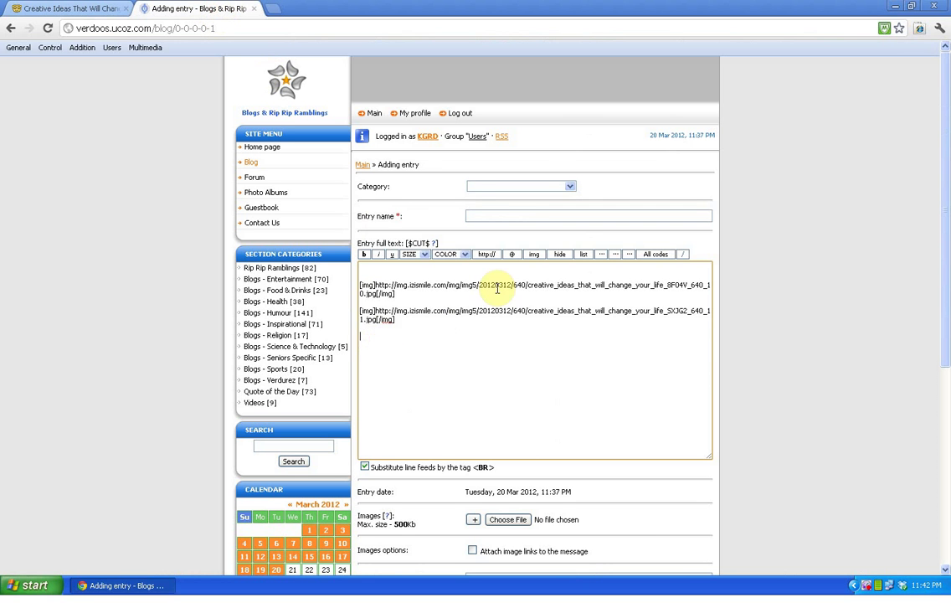
click(533, 254)
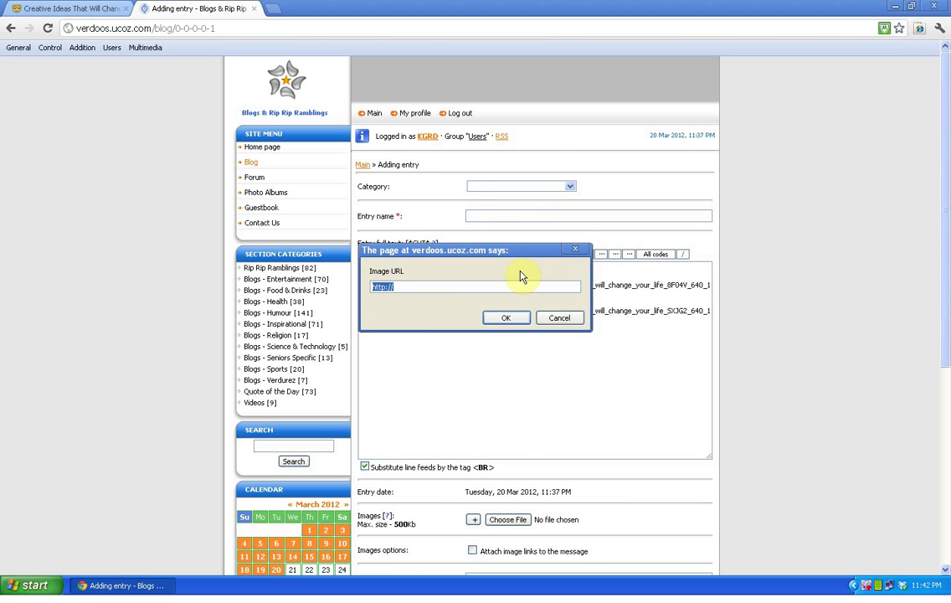
right_click(384, 290)
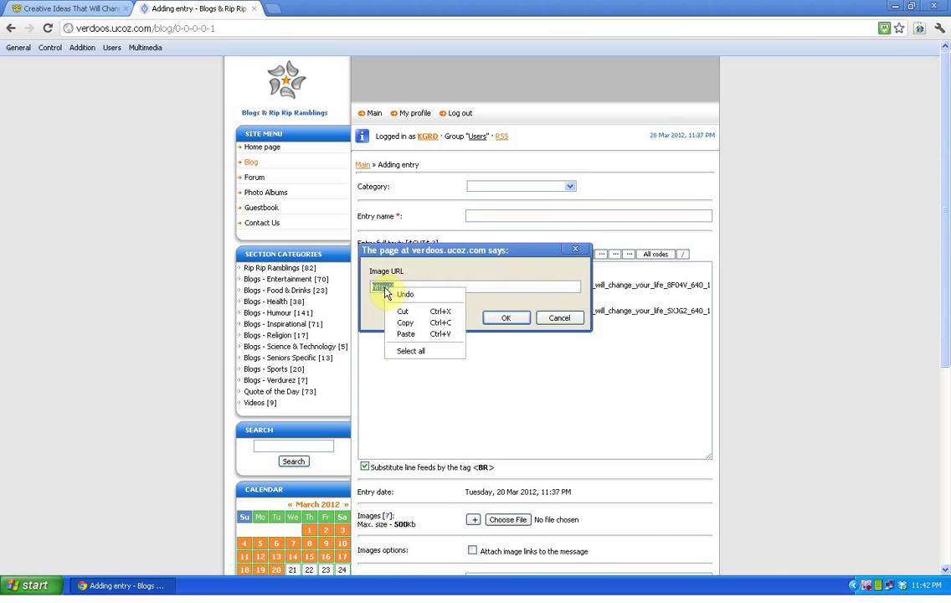
click(406, 334)
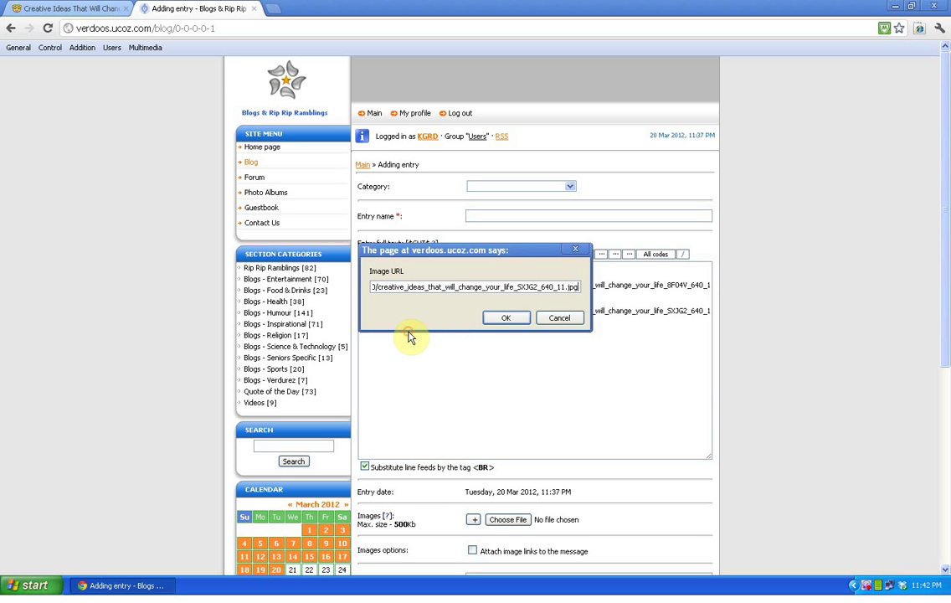
click(523, 319)
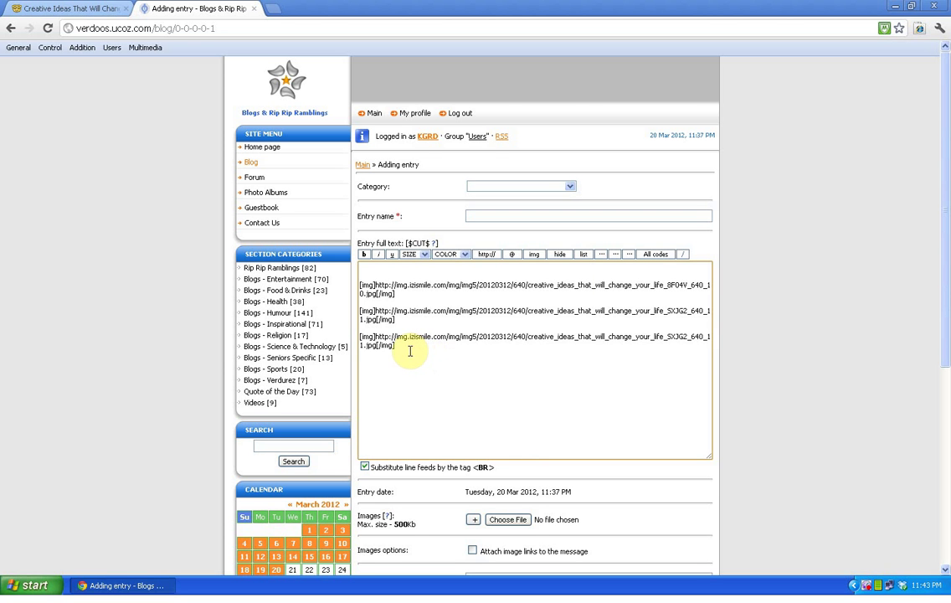
Copy the image URL of picture #3 (No More Paint Mess) on the Creative Ideas page.
click(90, 8)
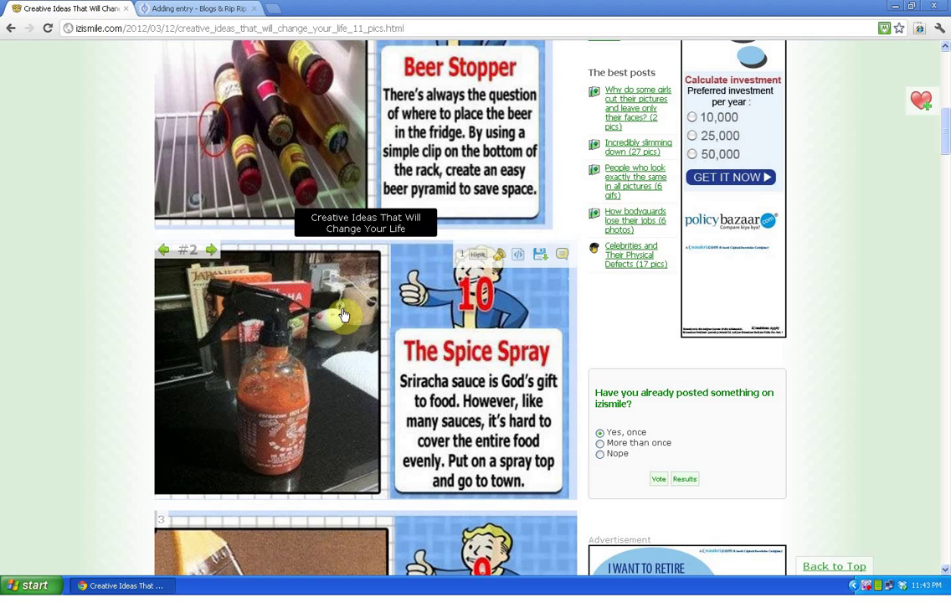
scroll(356, 315, down, 4)
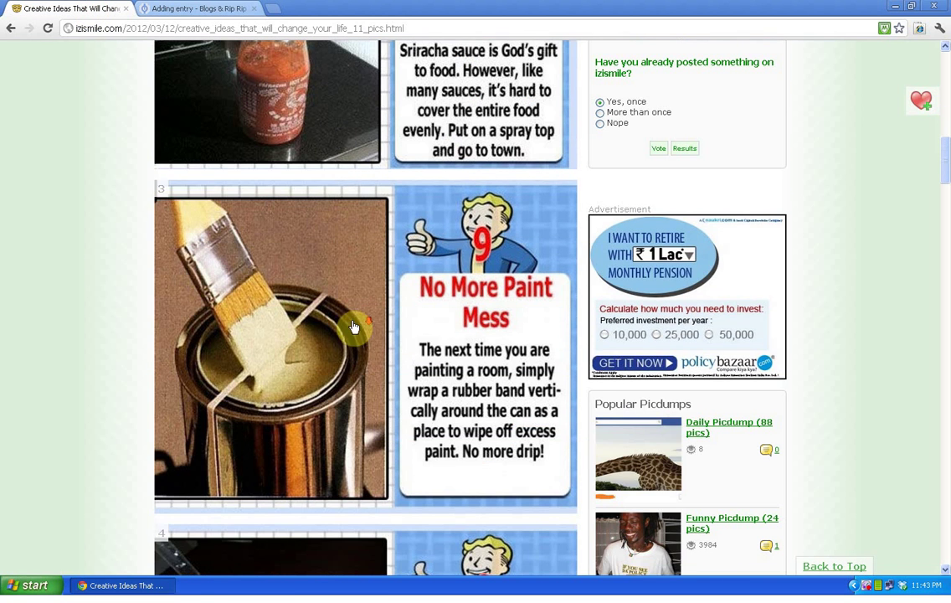
right_click(325, 334)
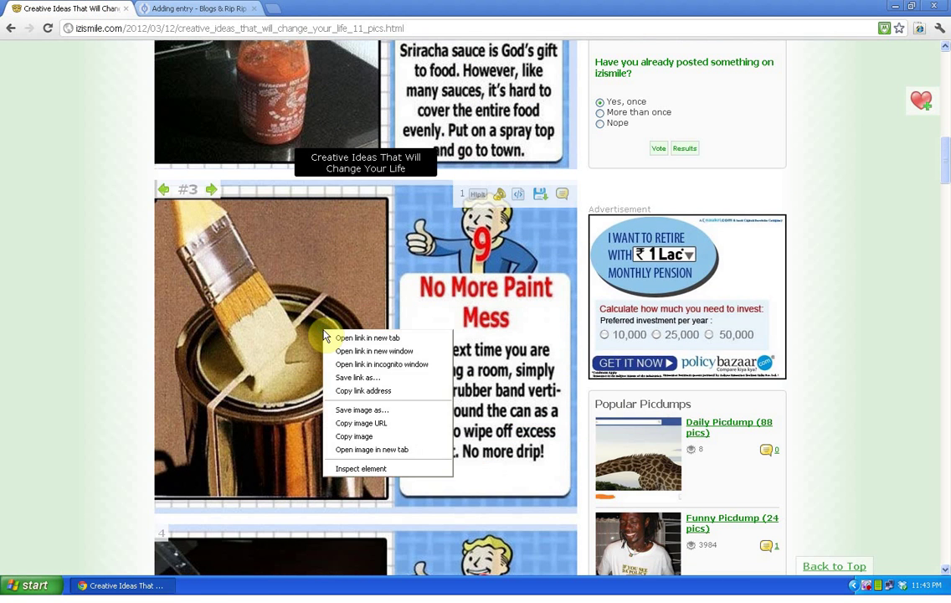
click(379, 423)
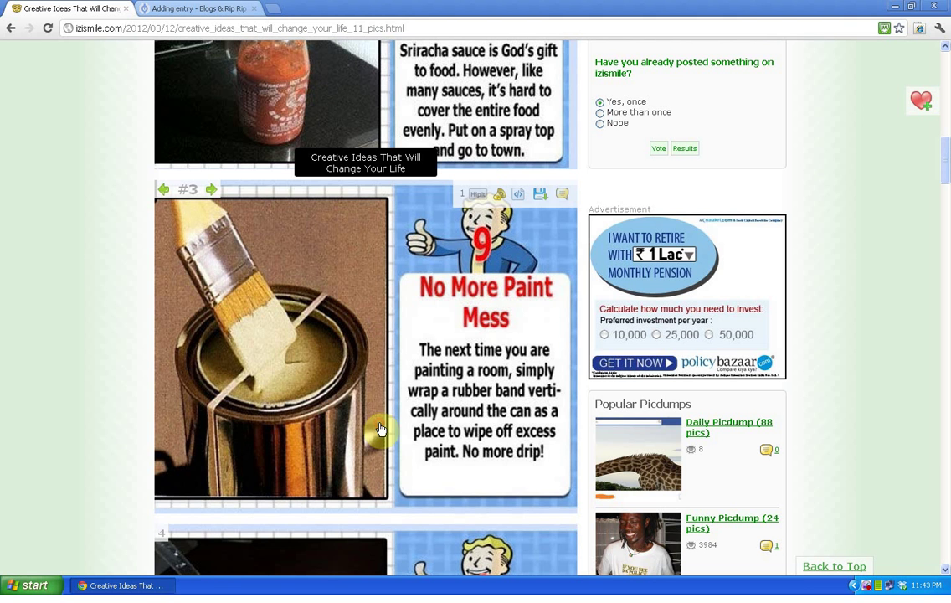
Insert the copied creative_ideas_that_will_change_your_life_640_04.jpg URL as the fourth image in the blog entry's full text.
click(217, 10)
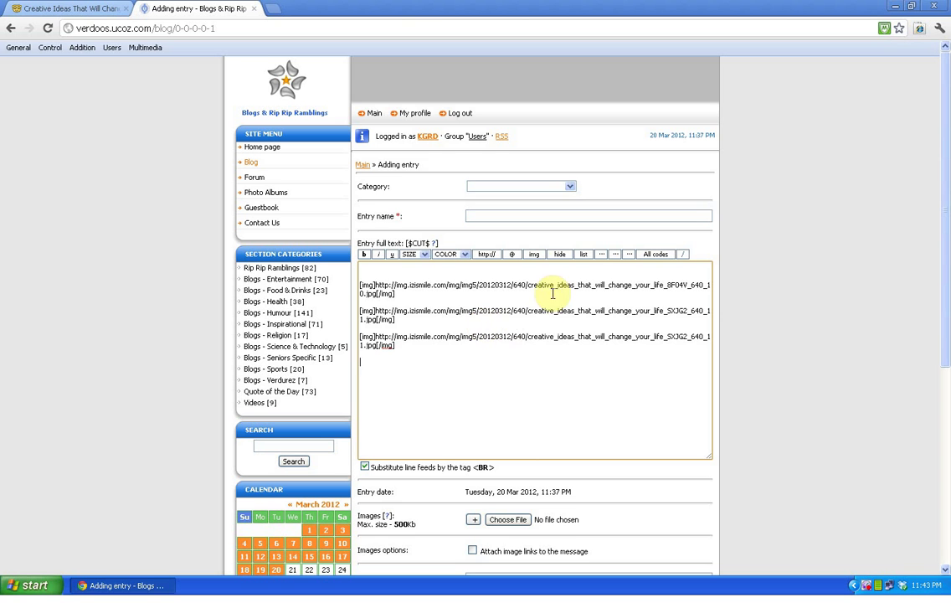
click(535, 256)
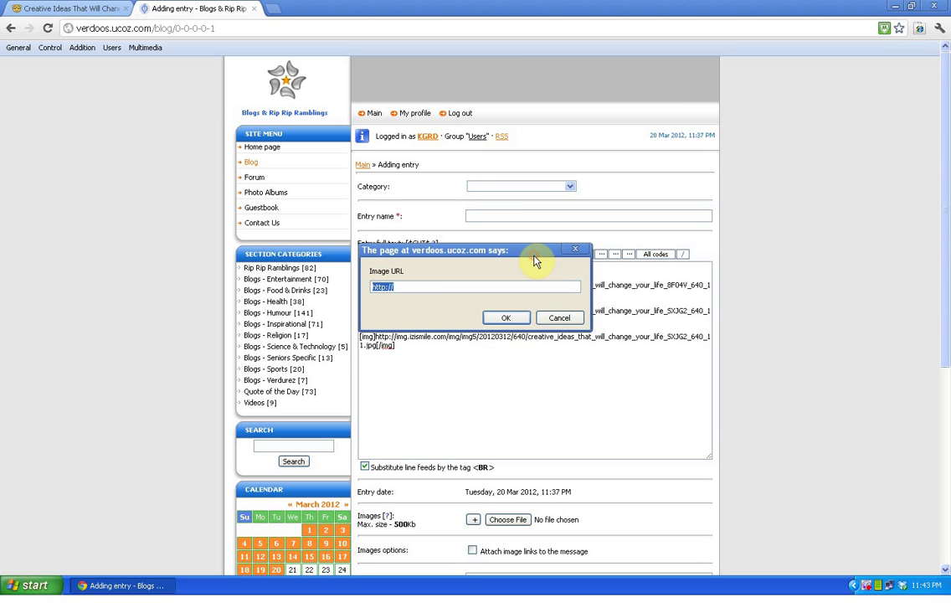
right_click(385, 292)
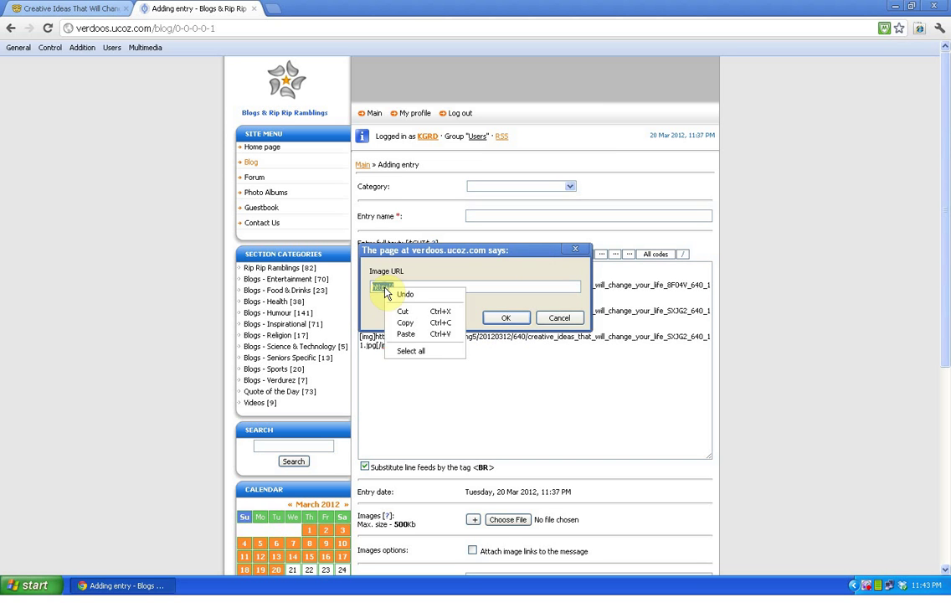
click(408, 335)
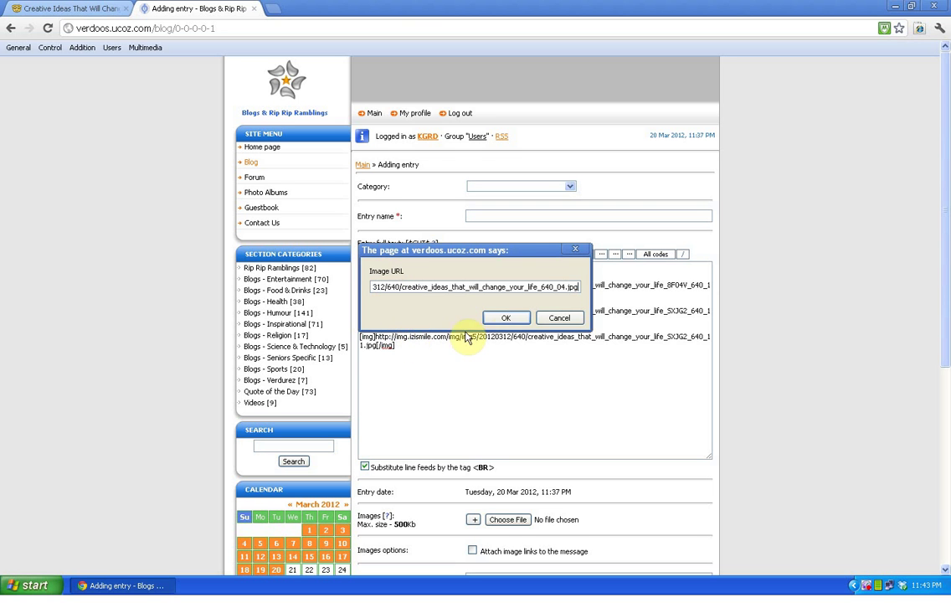
click(512, 318)
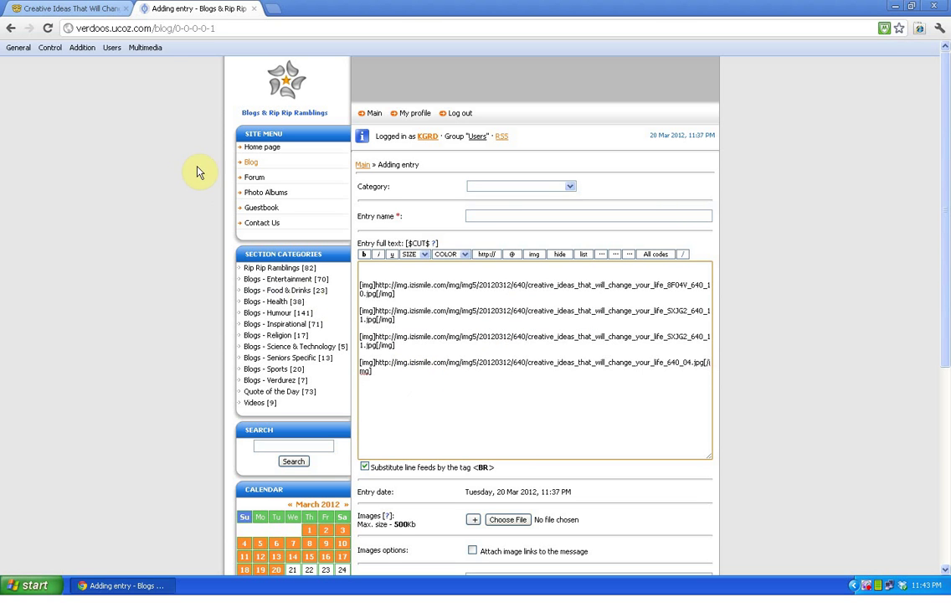
Copy the image URL of picture #4 (Soda Straws) on the Creative Ideas page.
click(98, 10)
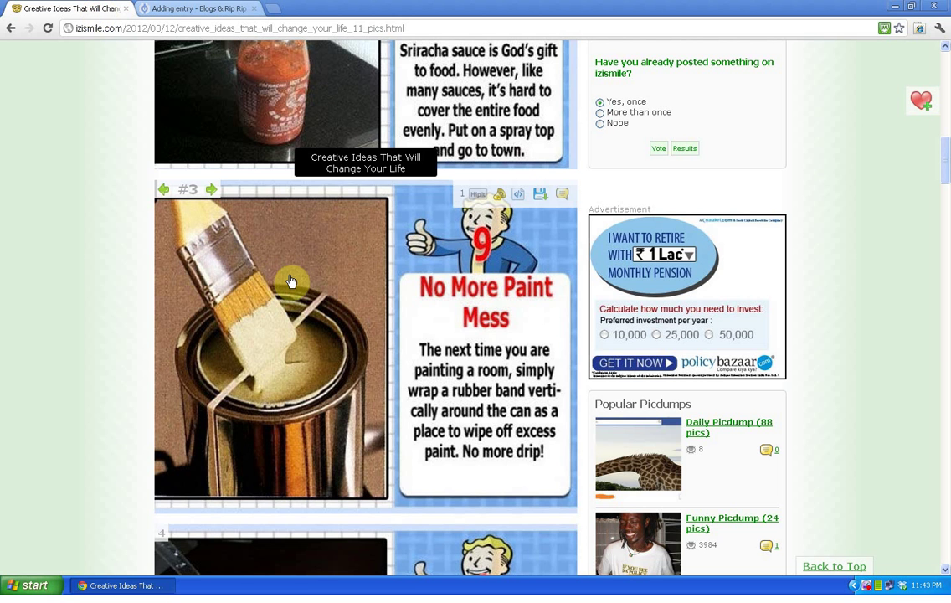
scroll(291, 281, down, 3)
scroll(291, 281, down, 6)
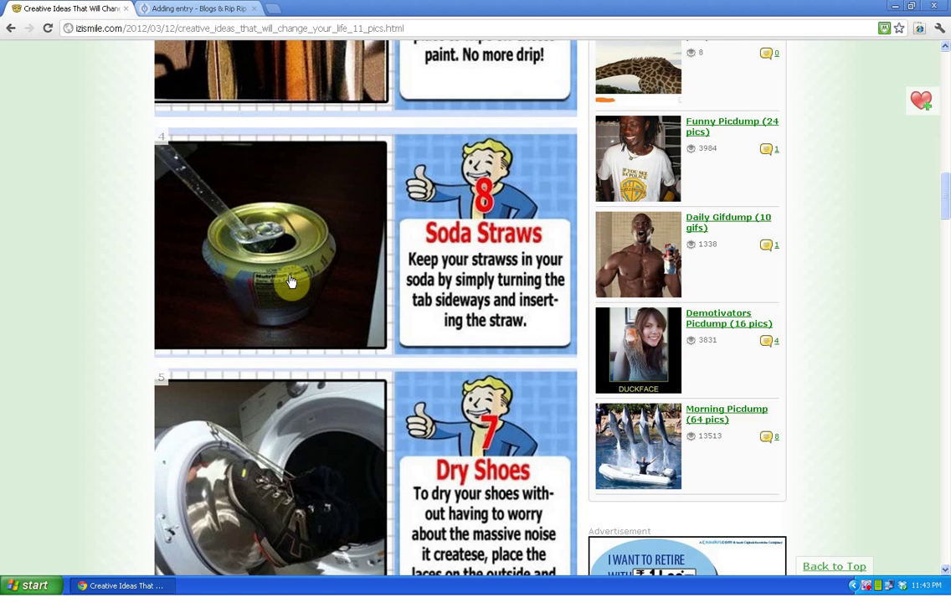
right_click(283, 266)
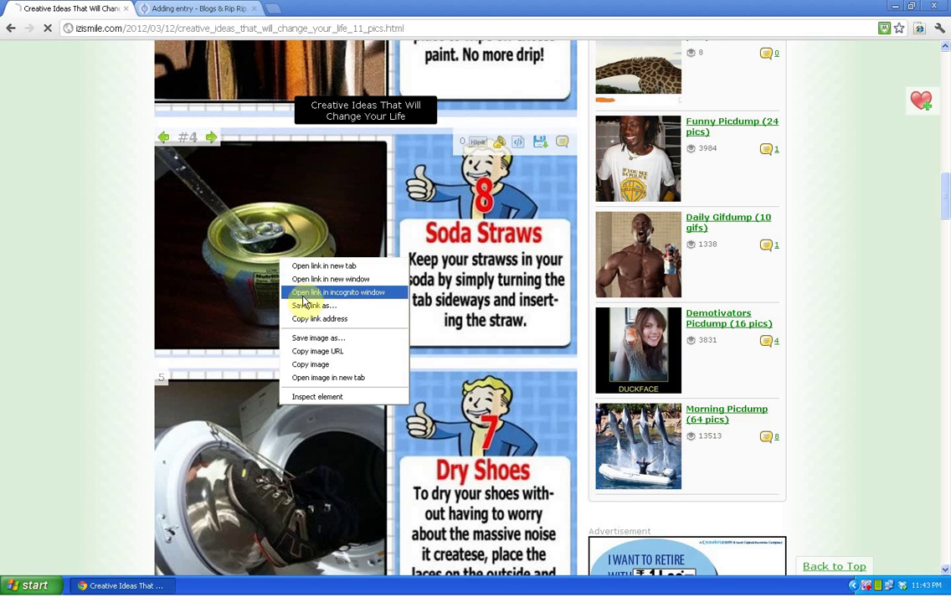
click(339, 352)
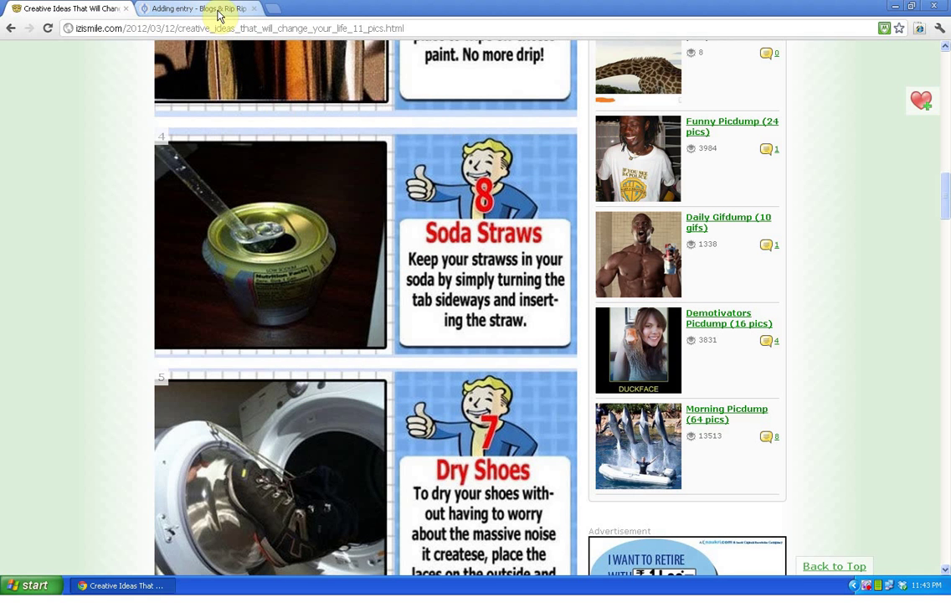
Insert the copied creative_ideas_that_will_change_your_life_640_05.jpg URL as the fifth image in the blog entry's full text.
click(220, 12)
click(376, 387)
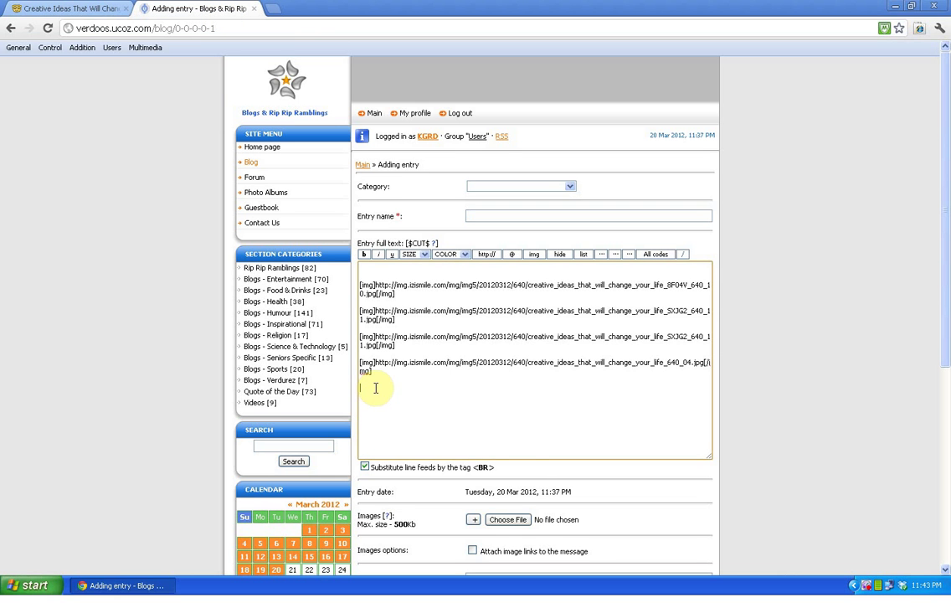
right_click(376, 387)
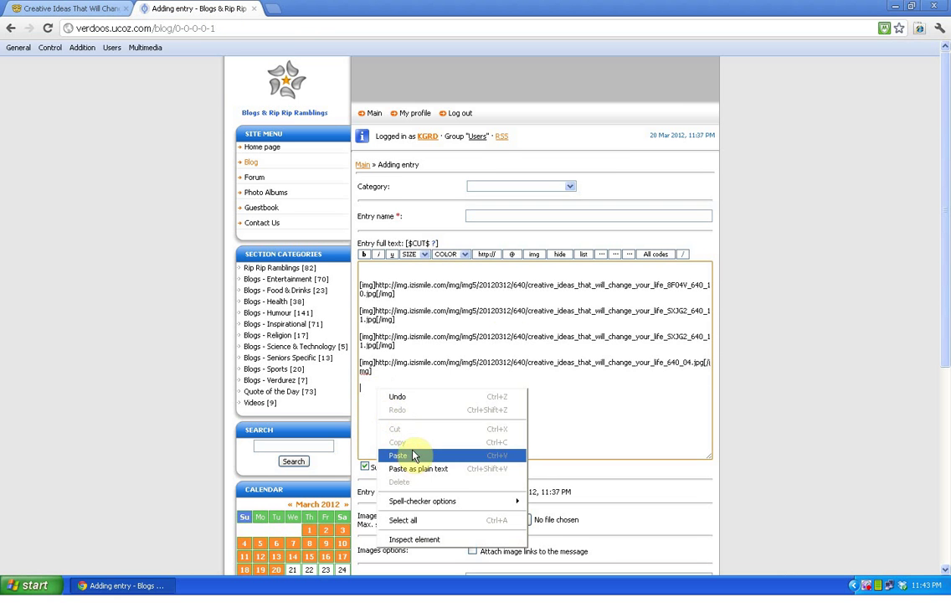
click(537, 257)
click(536, 258)
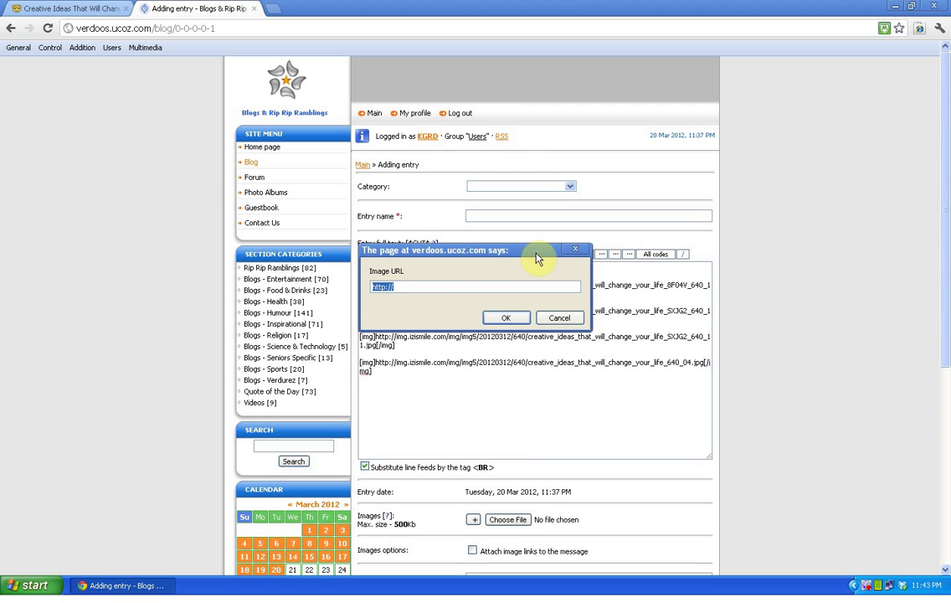
right_click(388, 292)
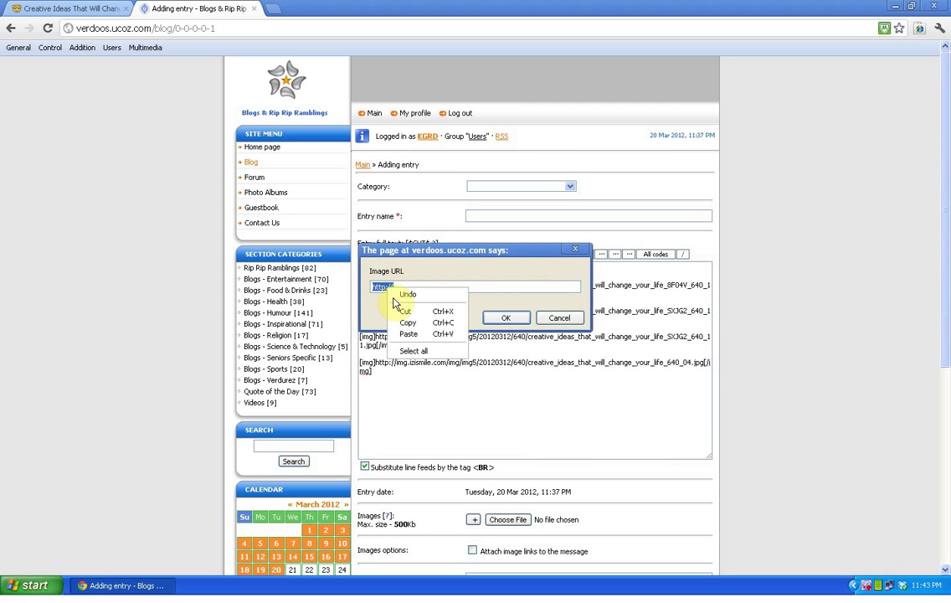
click(409, 333)
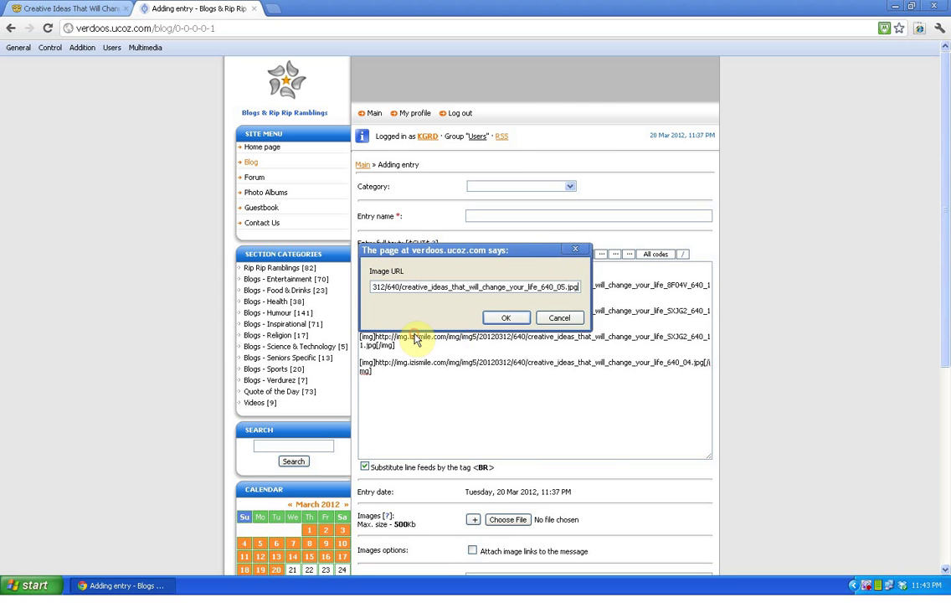
click(505, 319)
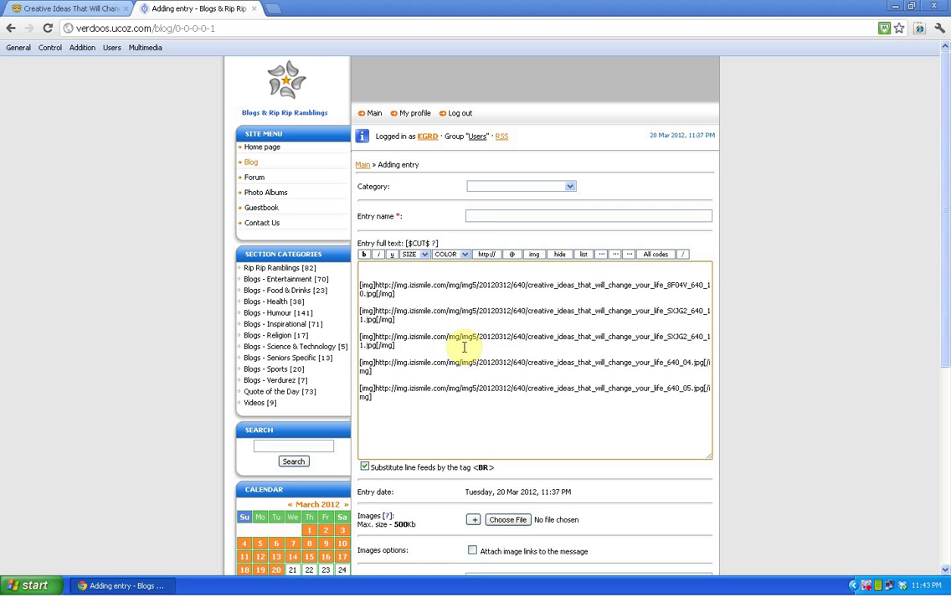
Add a blank line above the fifth image's tag and place the text cursor below that tag.
click(372, 378)
key(Return)
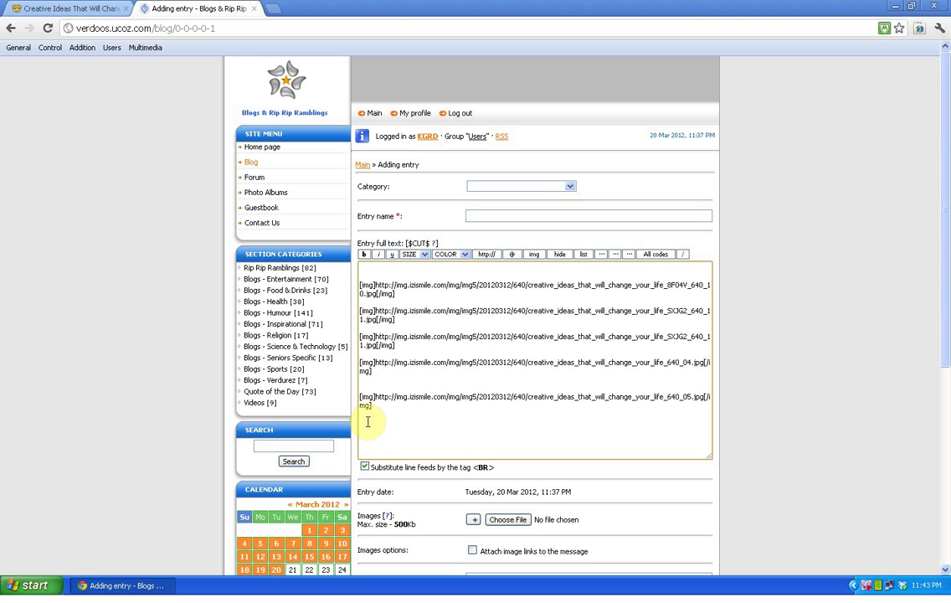
click(379, 413)
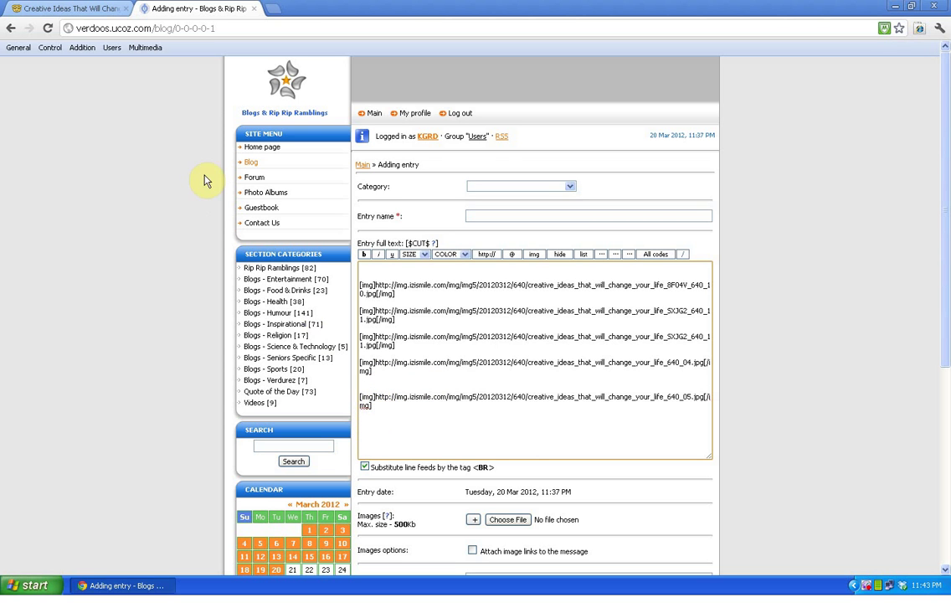
Copy the image URL of picture #5 (Dry Shoes) on the Creative Ideas page.
click(95, 14)
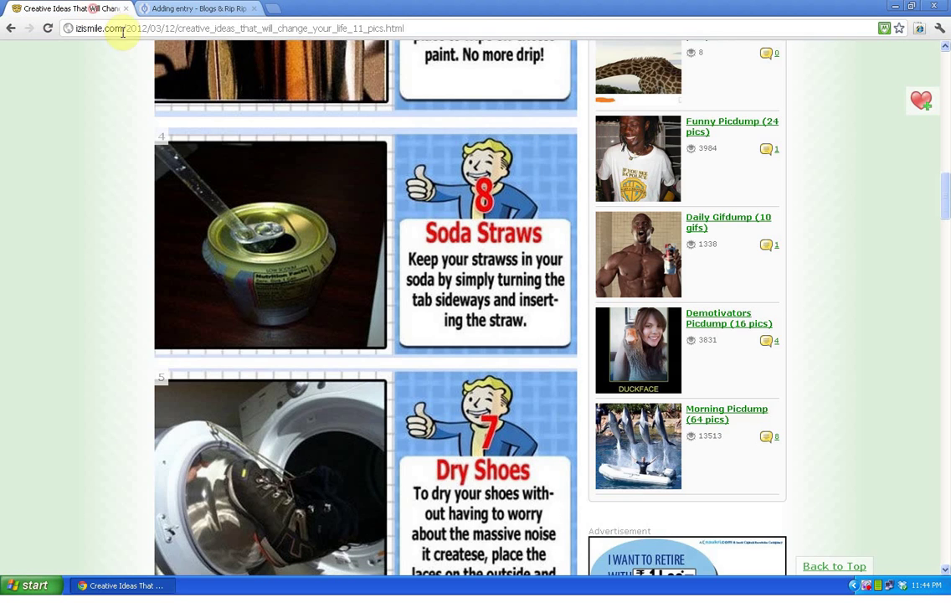
scroll(366, 351, down, 3)
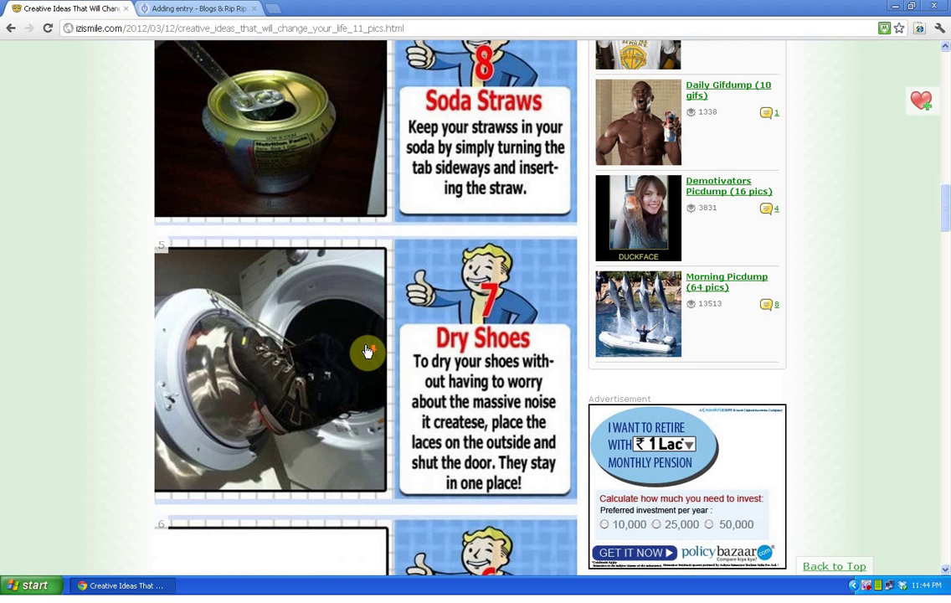
right_click(323, 313)
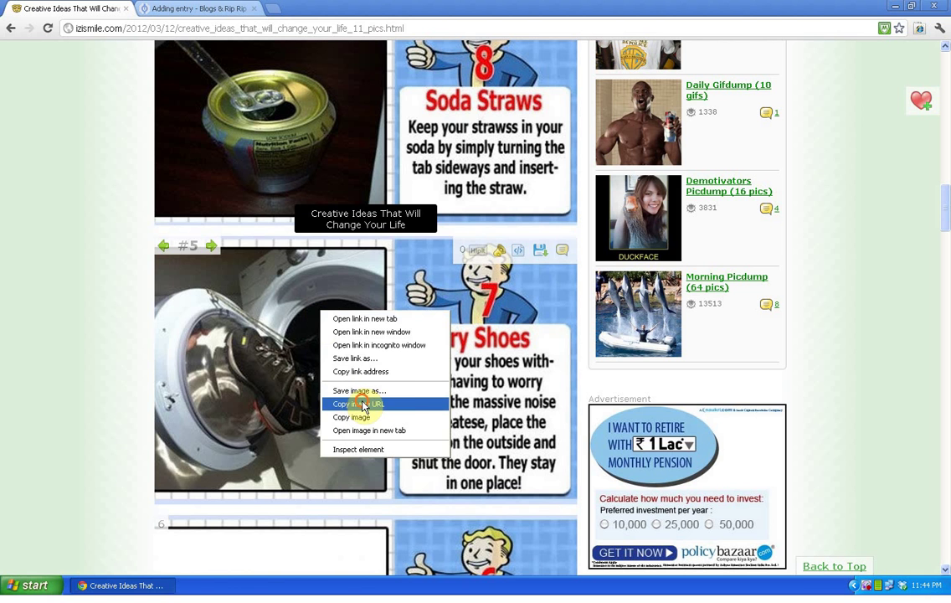
click(362, 405)
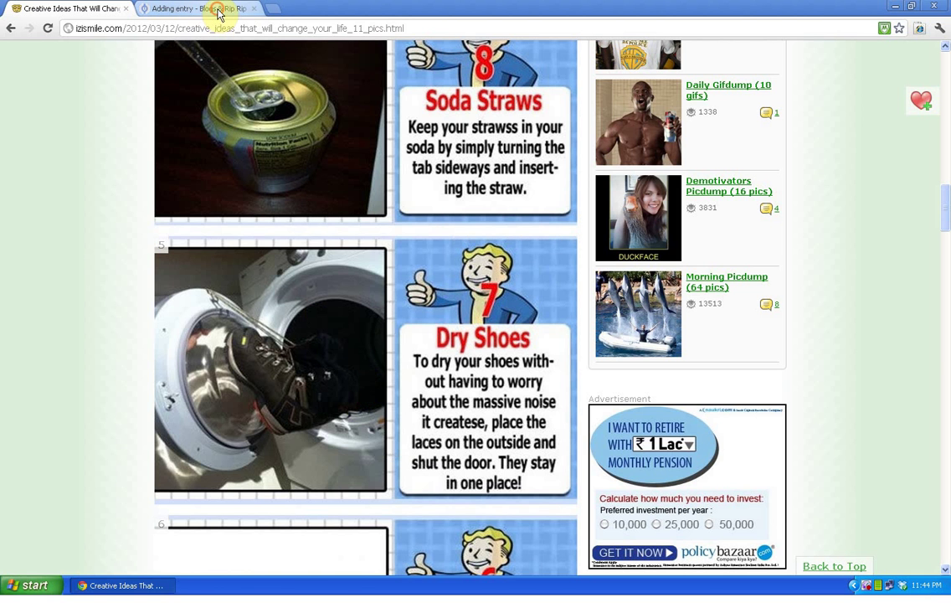
Insert the copied creative_ideas_that_will_change_your_life_640_06.jpg URL as the sixth image in the entry's full text, followed by a new line.
click(218, 10)
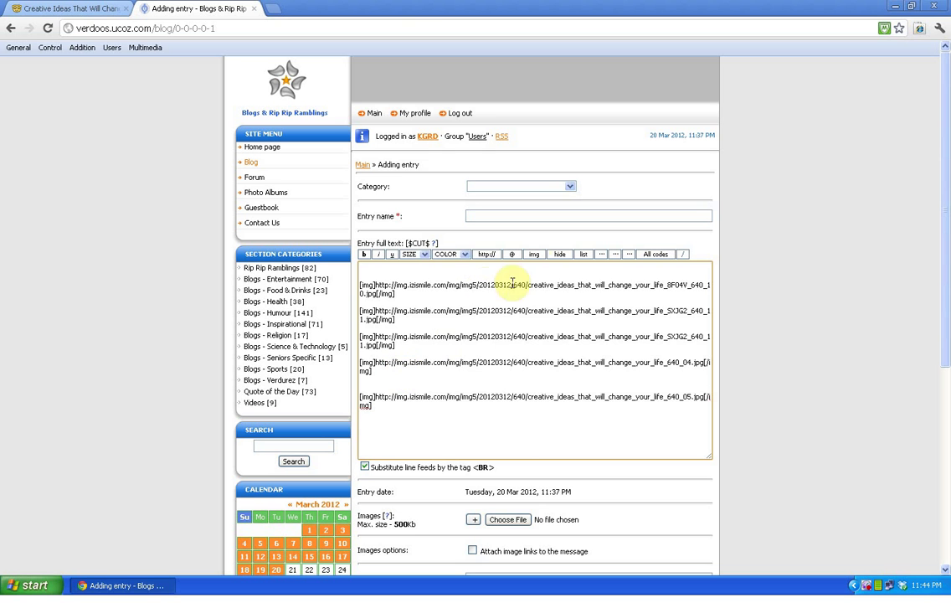
click(535, 255)
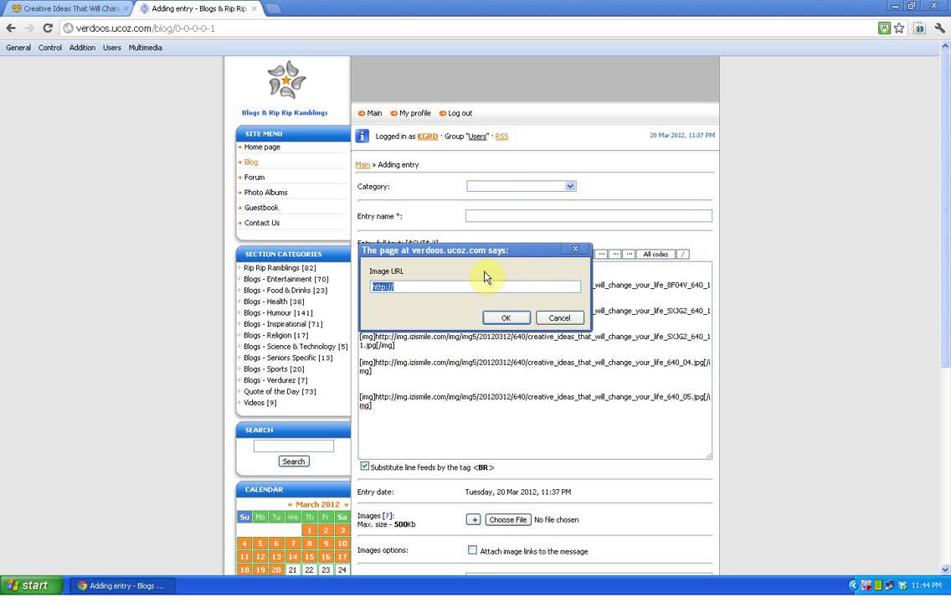
right_click(379, 291)
click(402, 332)
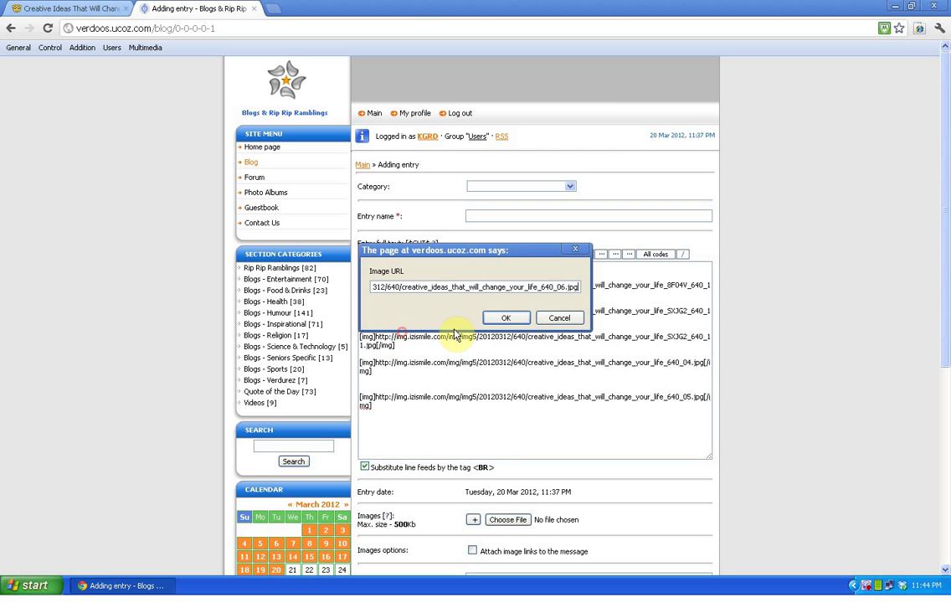
click(507, 319)
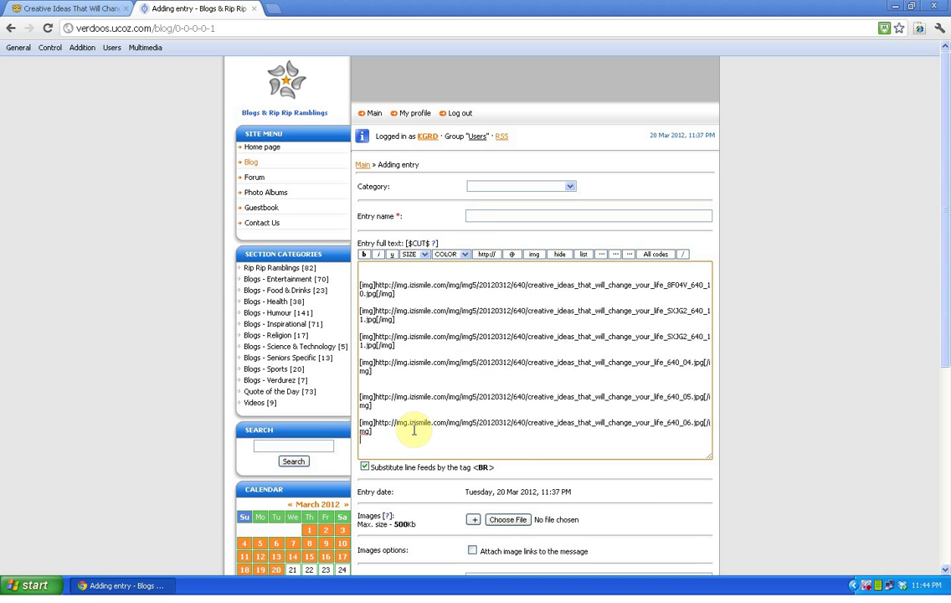
key(Return)
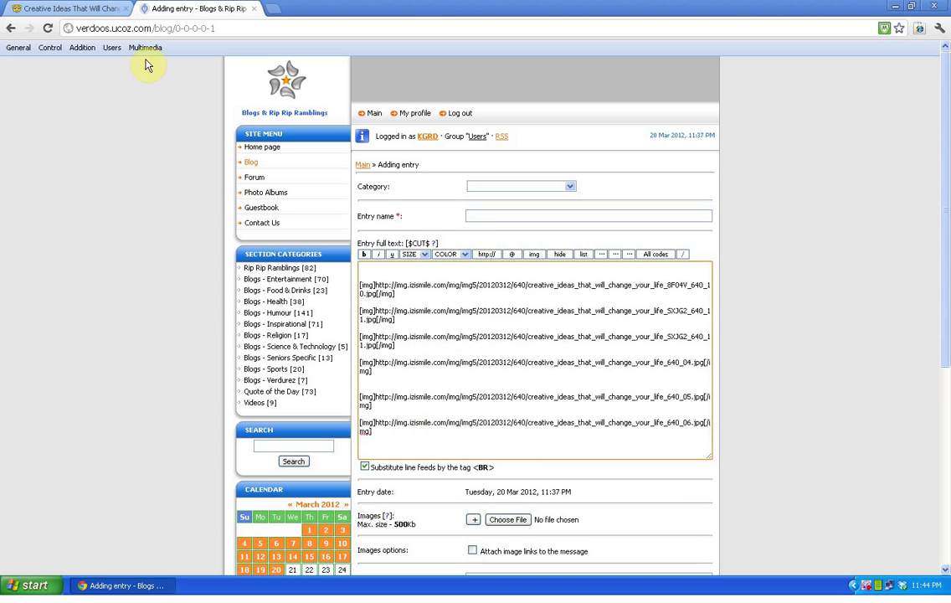
Copy the image URL of picture #6 (Cord Safety) on the Creative Ideas page.
click(94, 10)
scroll(350, 313, down, 3)
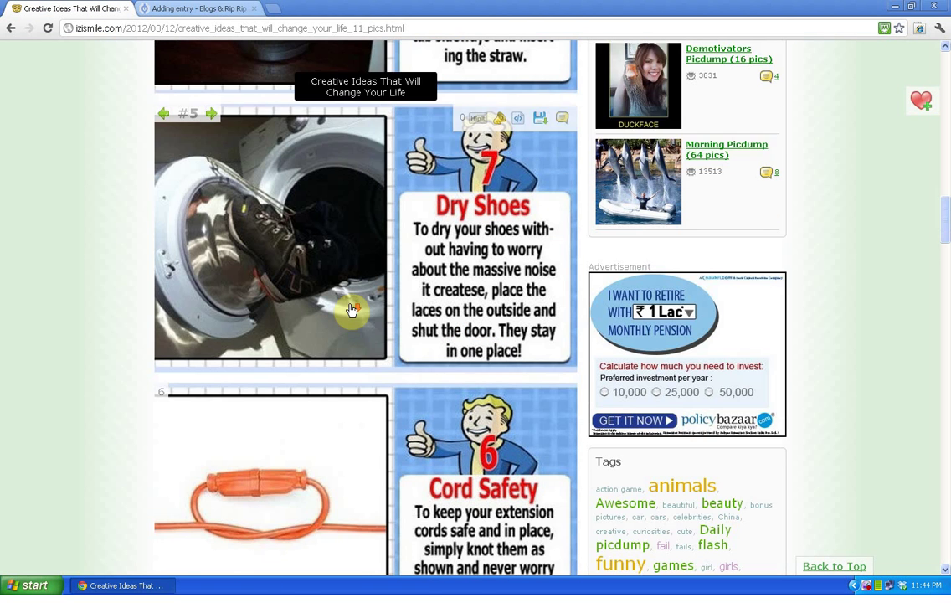
right_click(314, 312)
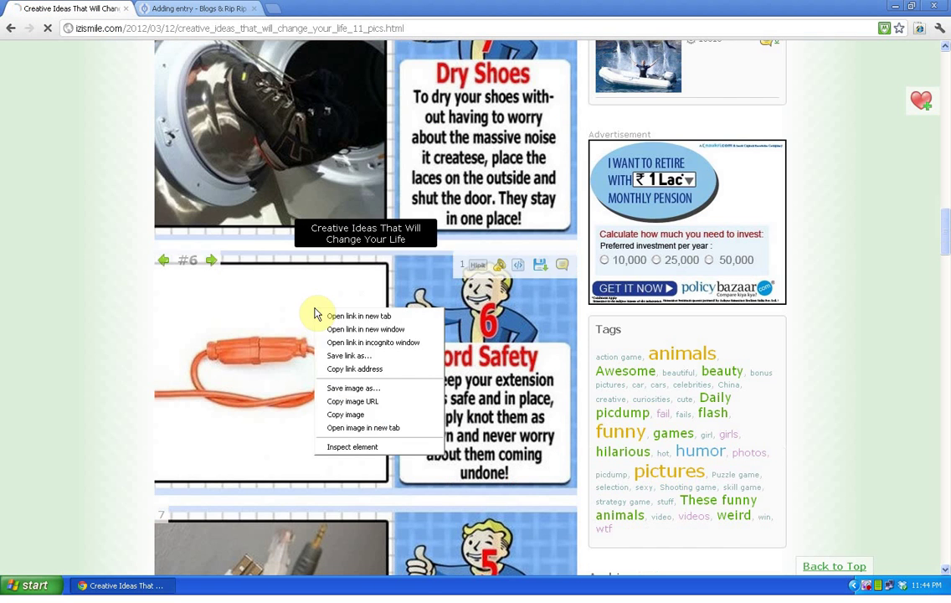
click(383, 413)
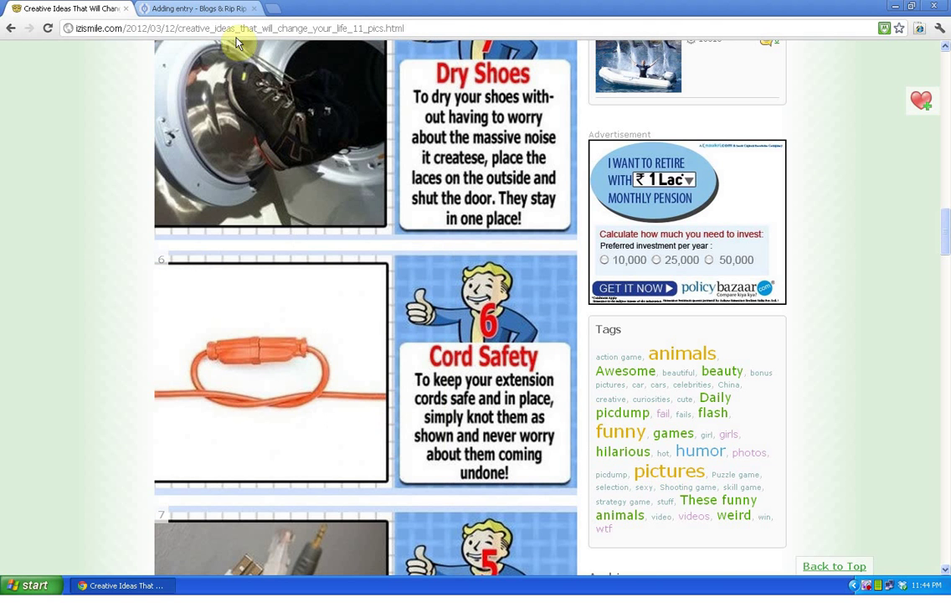
Insert the copied creative_ideas_that_will_change_your_life_640_07.jpg URL as the seventh image in the blog entry's full text.
click(209, 9)
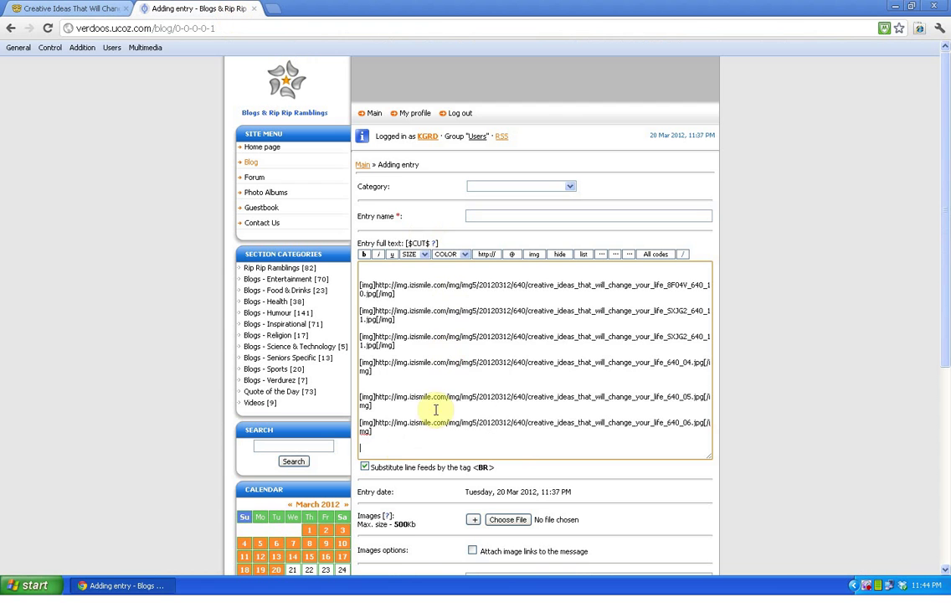
right_click(378, 447)
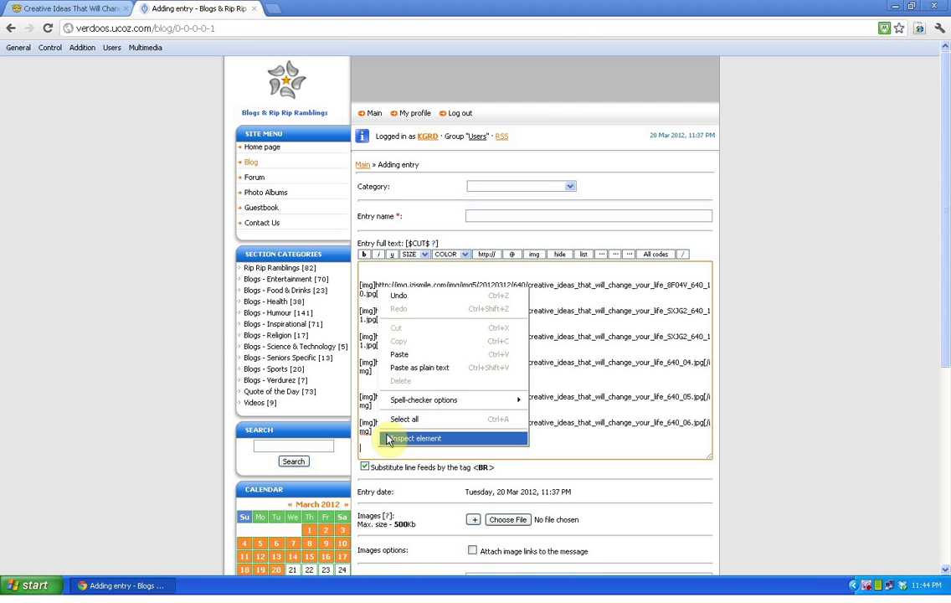
click(533, 256)
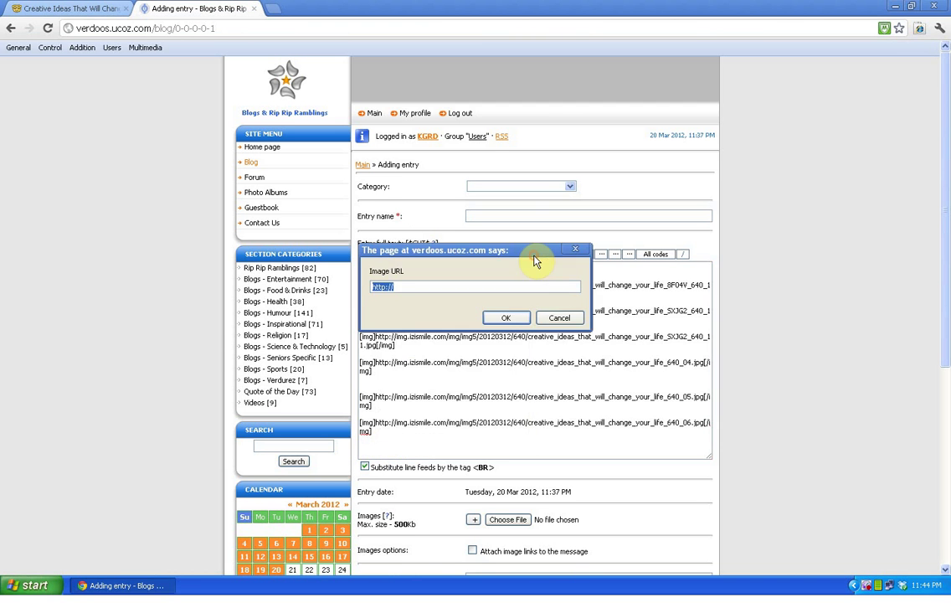
right_click(387, 289)
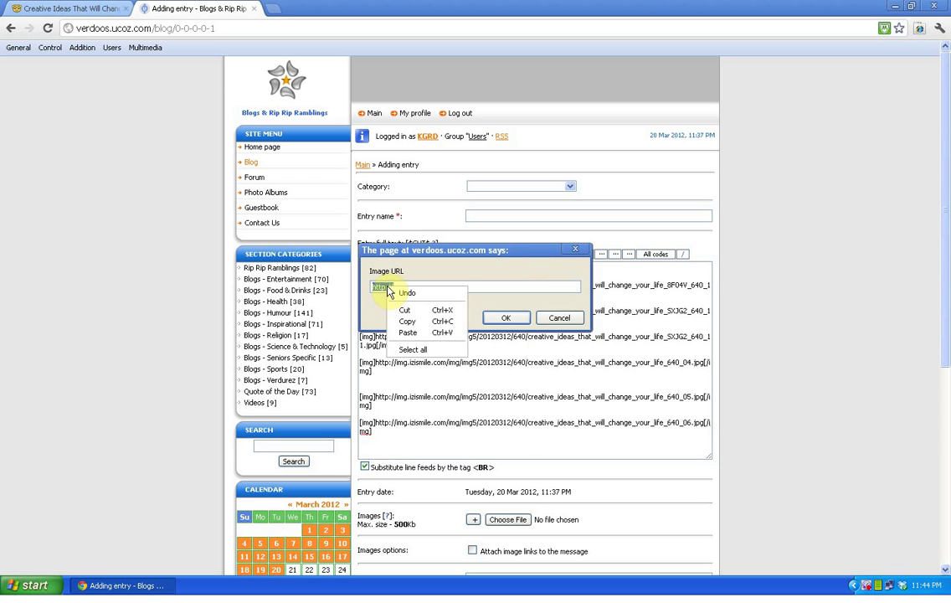
click(410, 329)
click(503, 318)
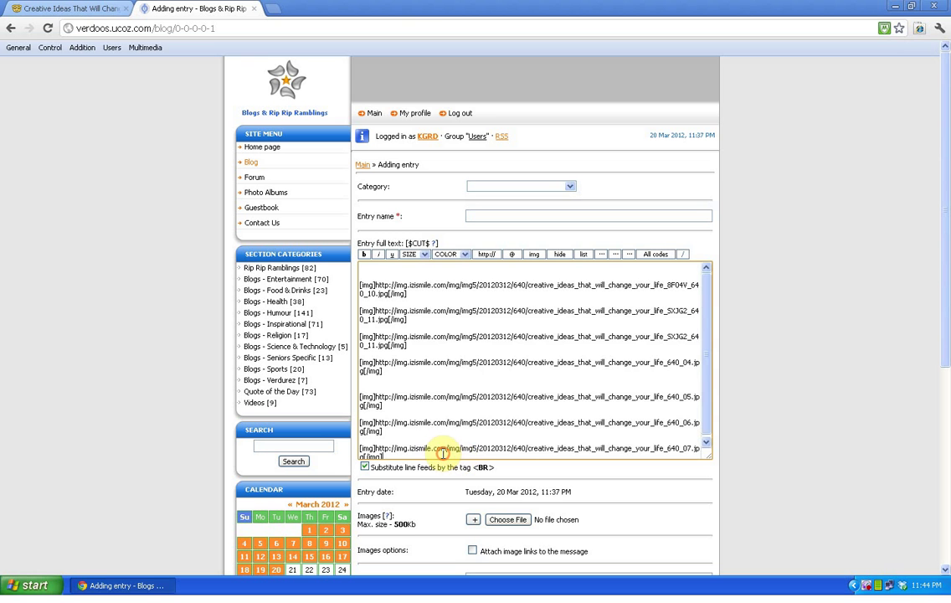
Add a run of blank lines after the seventh image's tag and place the text cursor a few lines below it.
key(Return)
key(Return)
key(Return)
key(Return)
key(Return)
key(Return)
key(Return)
key(Return)
key(Return)
key(Return)
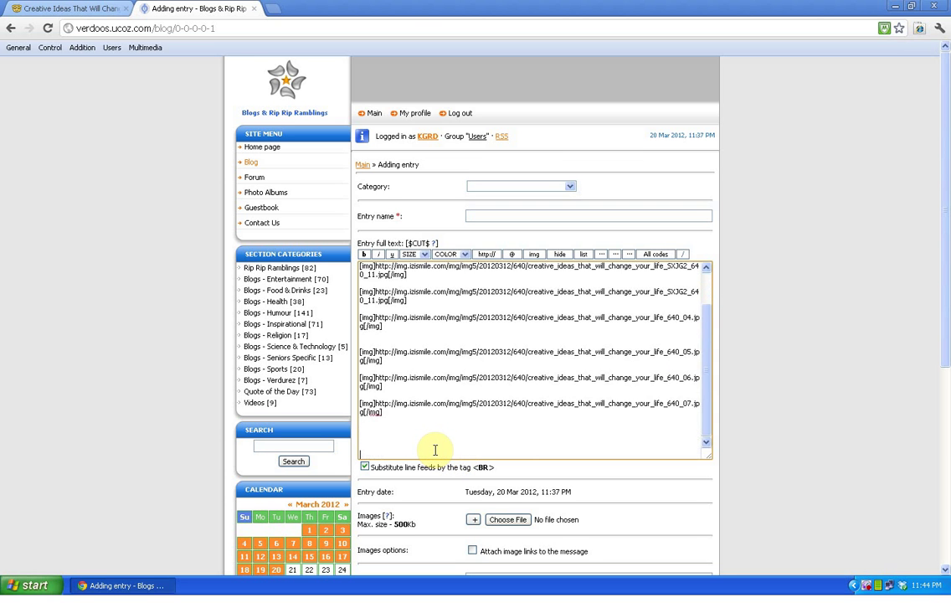
click(374, 367)
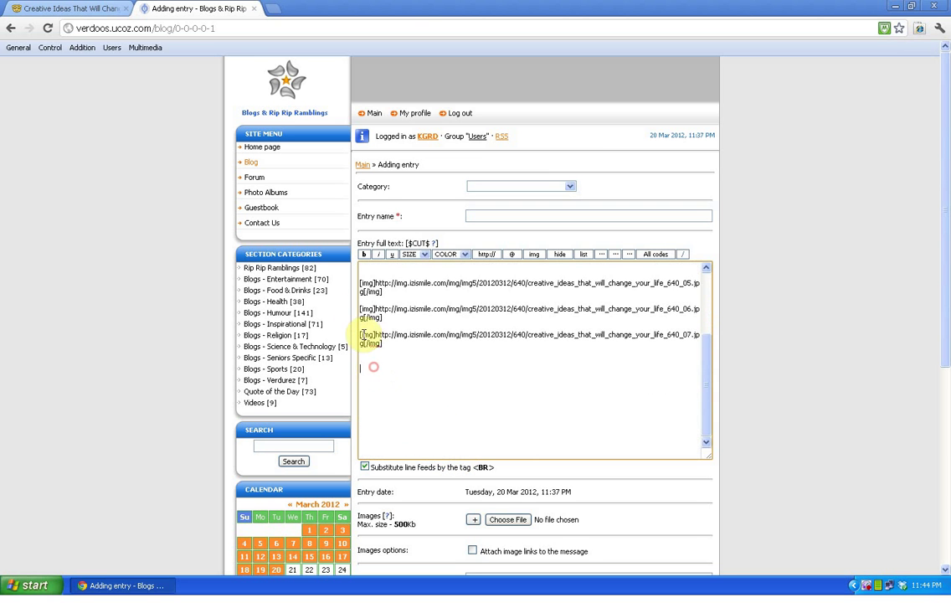
Copy the image URL of picture #7 (Neat Cords) on the Creative Ideas page.
click(96, 12)
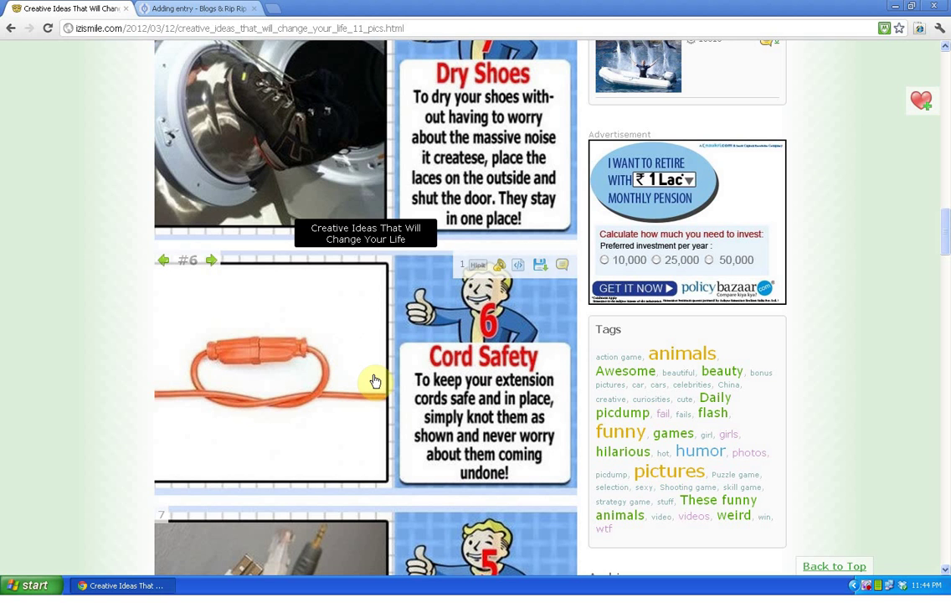
scroll(374, 380, down, 3)
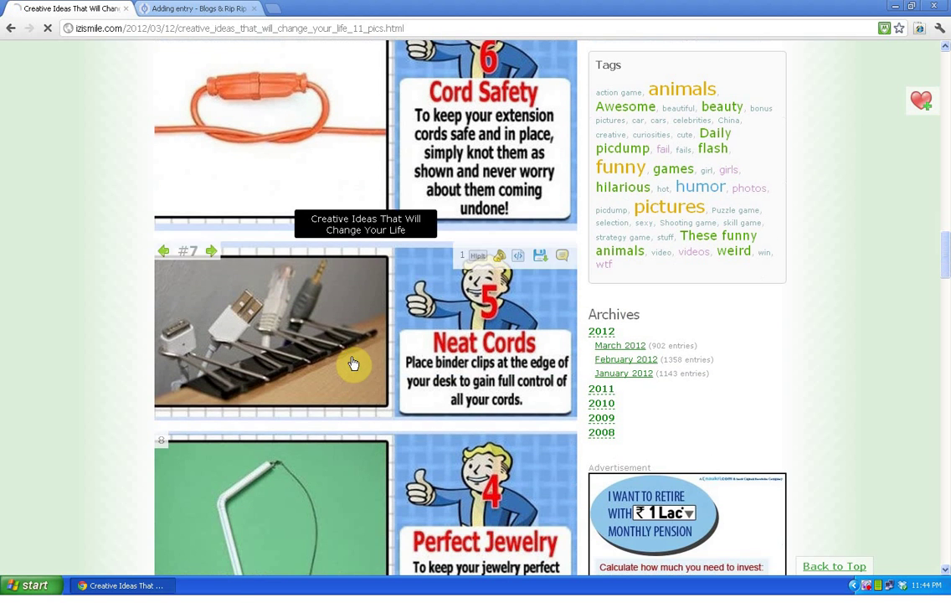
right_click(353, 364)
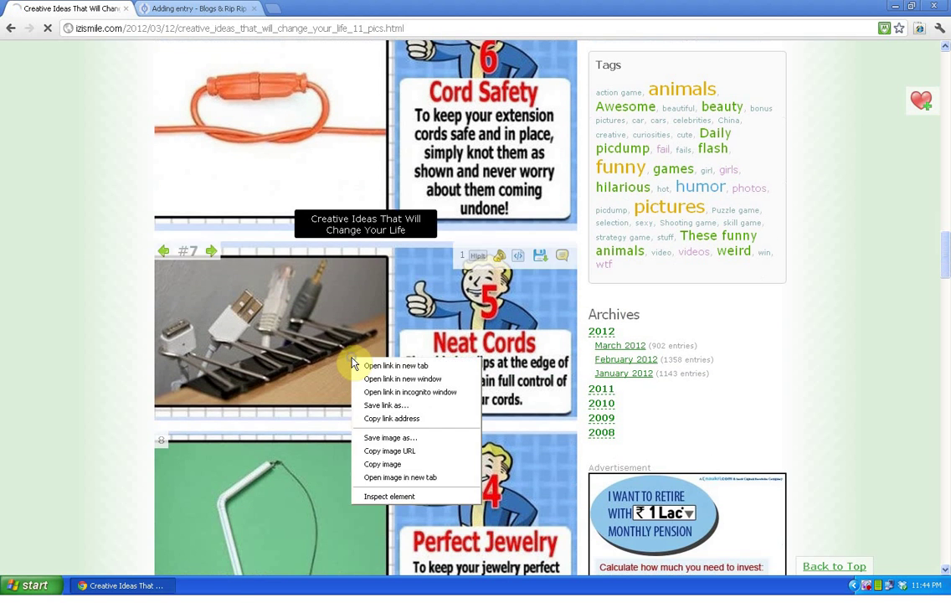
click(416, 452)
Insert the copied creative_ideas_that_will_change_your_life_640_08.jpg URL as the eighth image in the blog entry's full text.
click(184, 12)
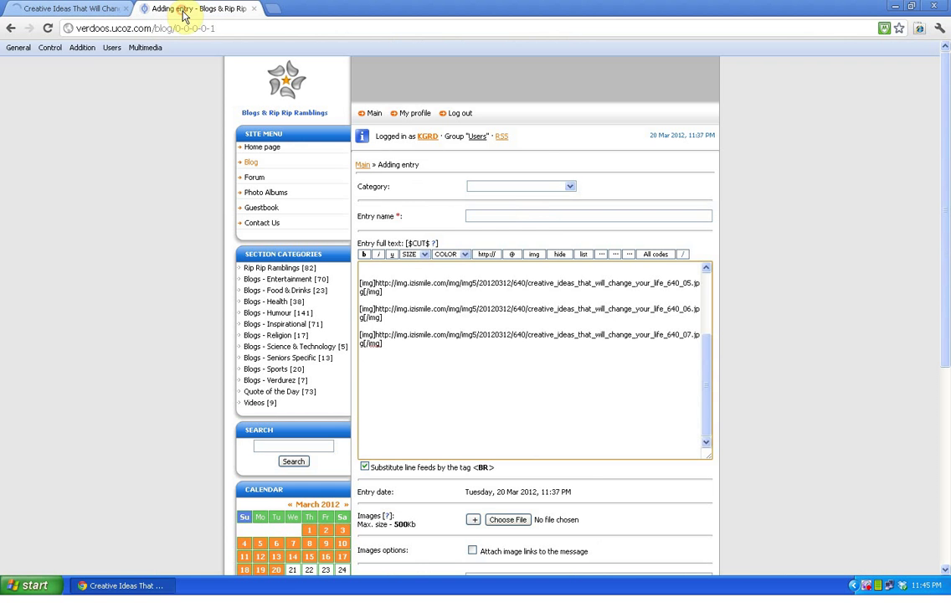
right_click(367, 370)
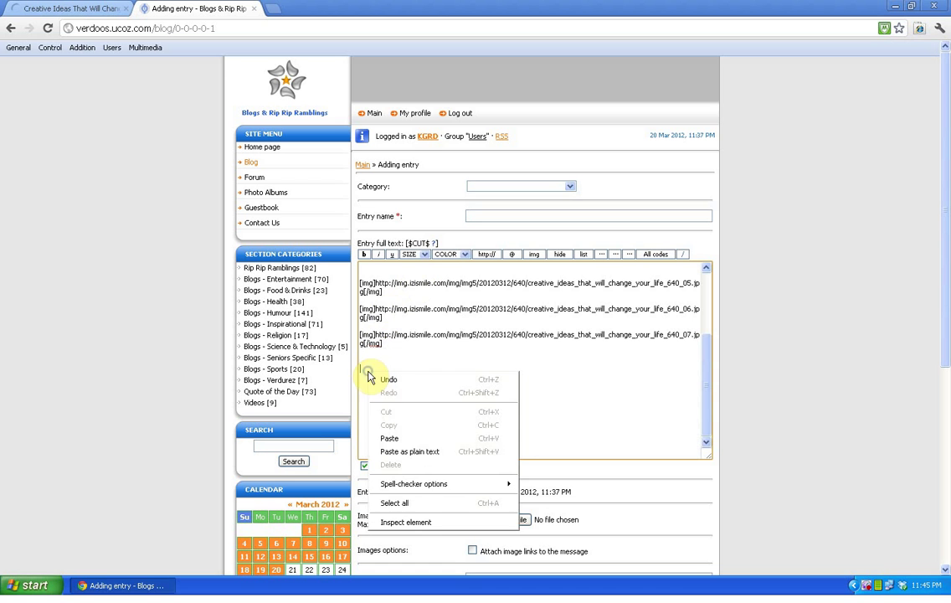
click(536, 254)
right_click(386, 291)
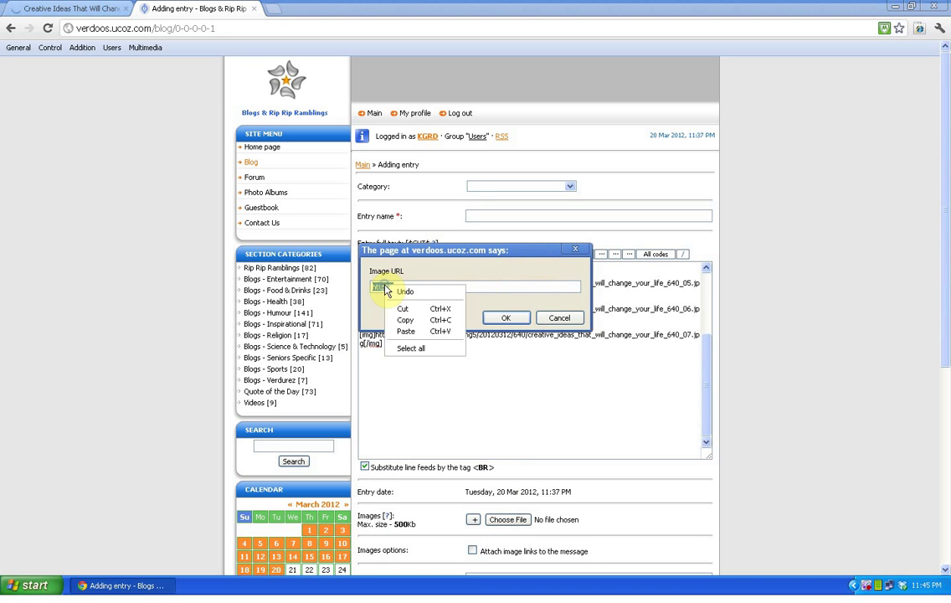
click(400, 327)
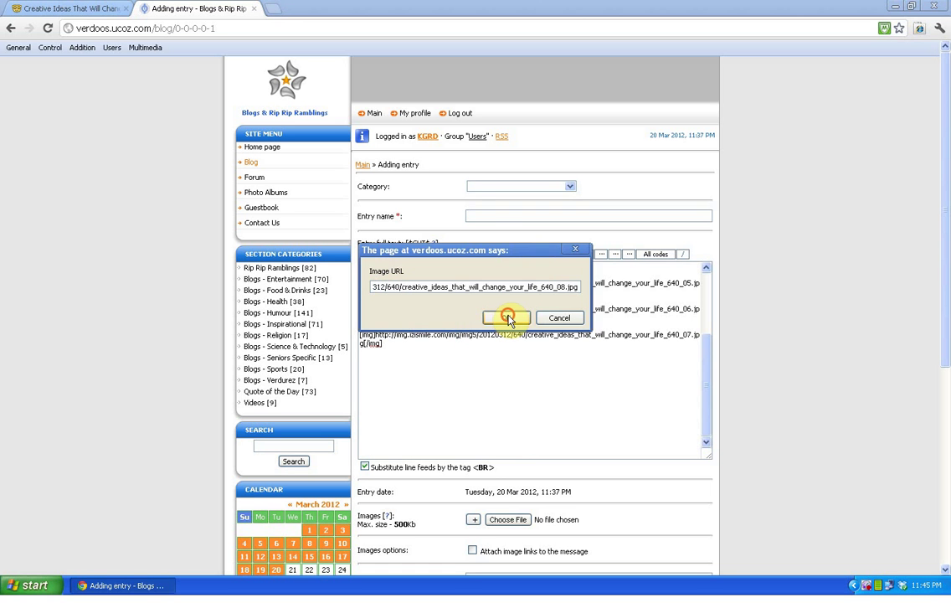
click(506, 318)
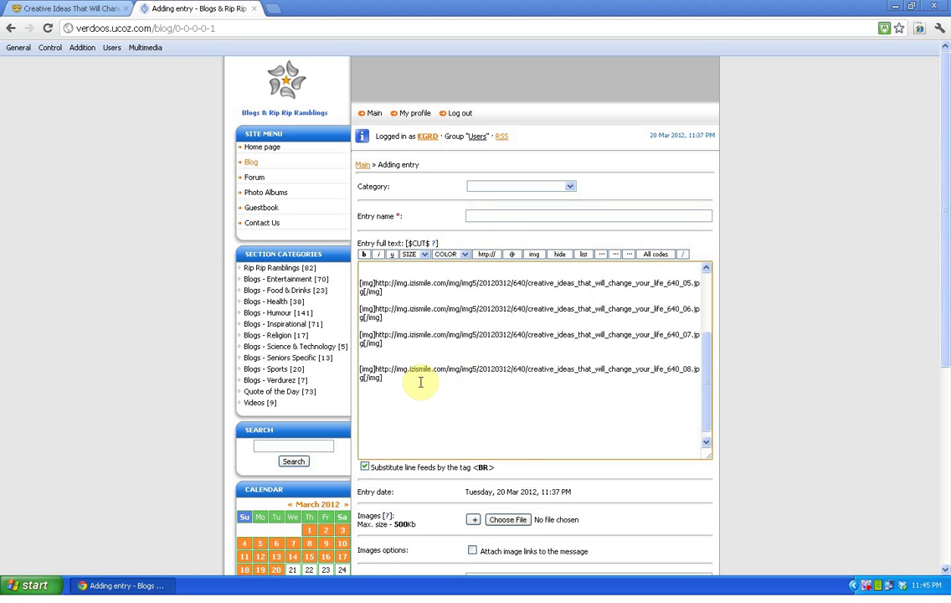
Copy the image URL of picture #8 (Perfect Jewelry) on the Creative Ideas page.
click(94, 11)
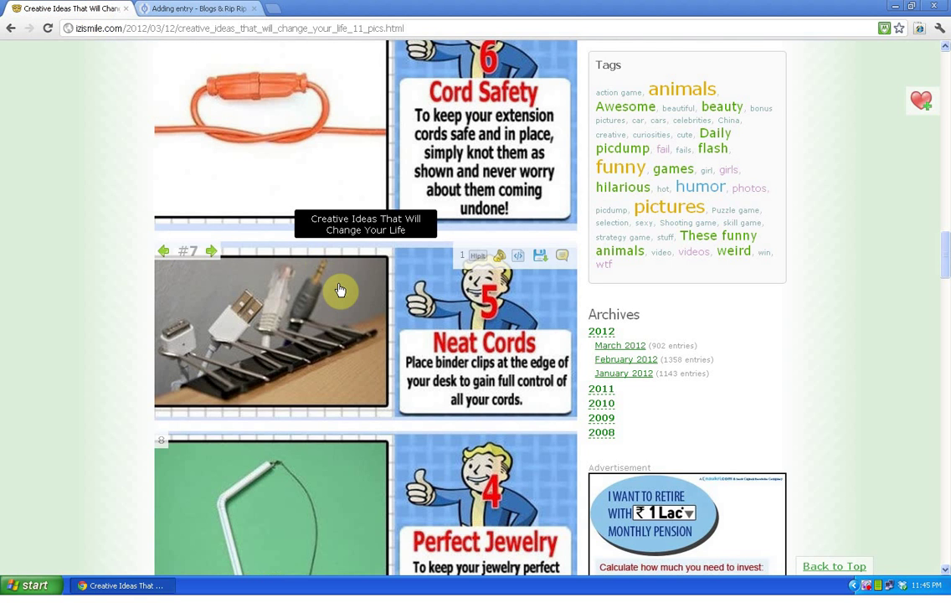
scroll(341, 290, down, 3)
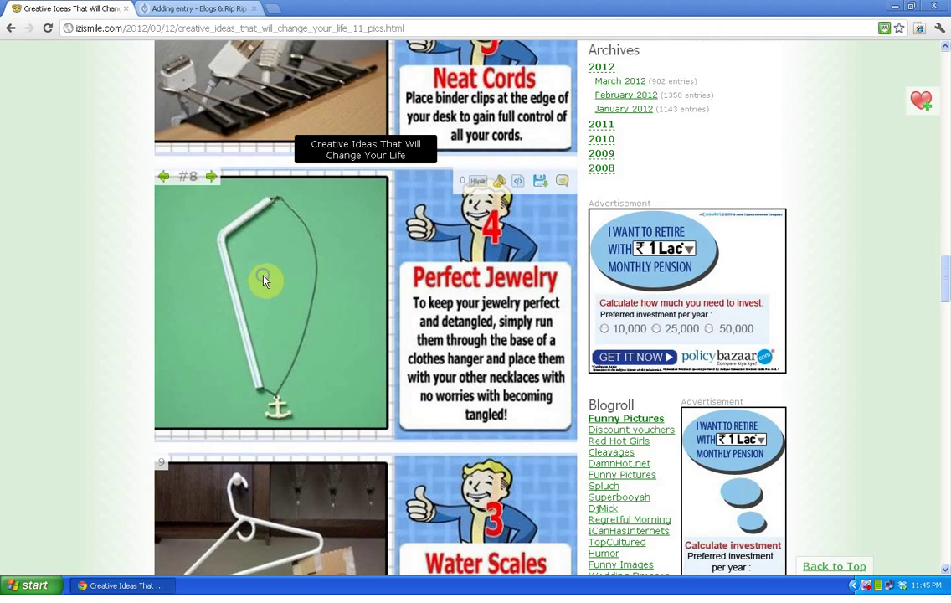
right_click(266, 283)
click(325, 369)
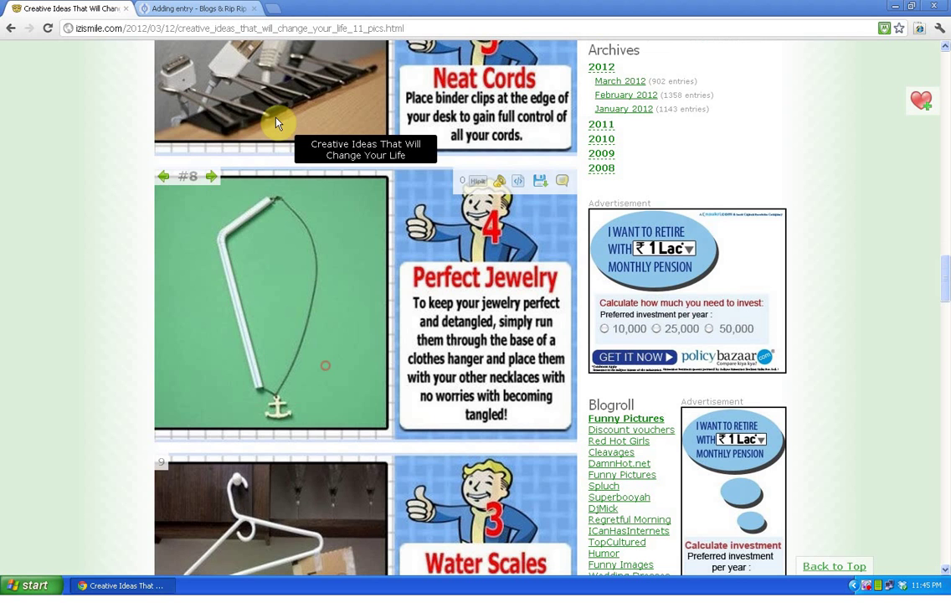
Insert the copied creative_ideas_that_will_change_your_life_640_09.jpg URL as an image below the 640_08 image in the blog entry's full text.
click(221, 8)
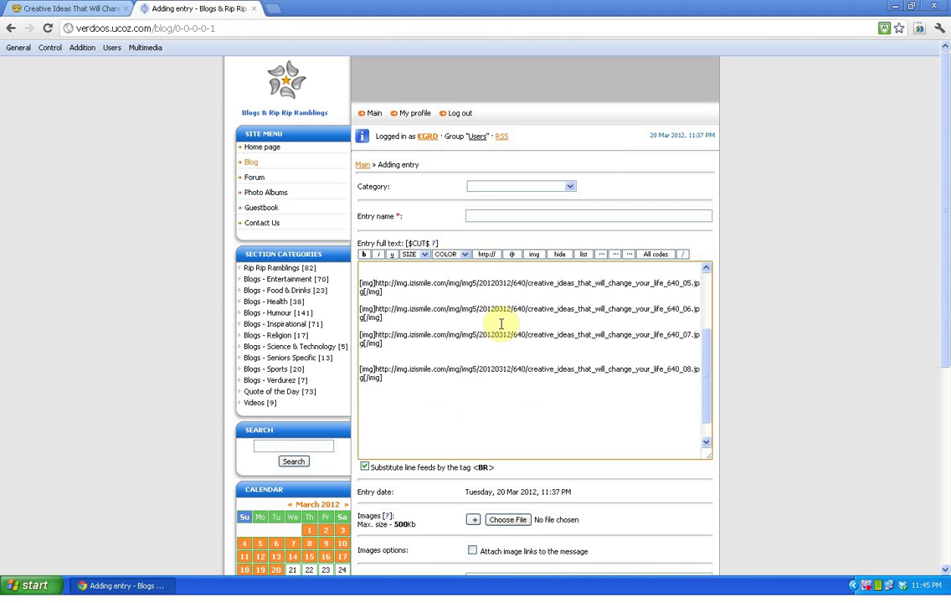
click(534, 254)
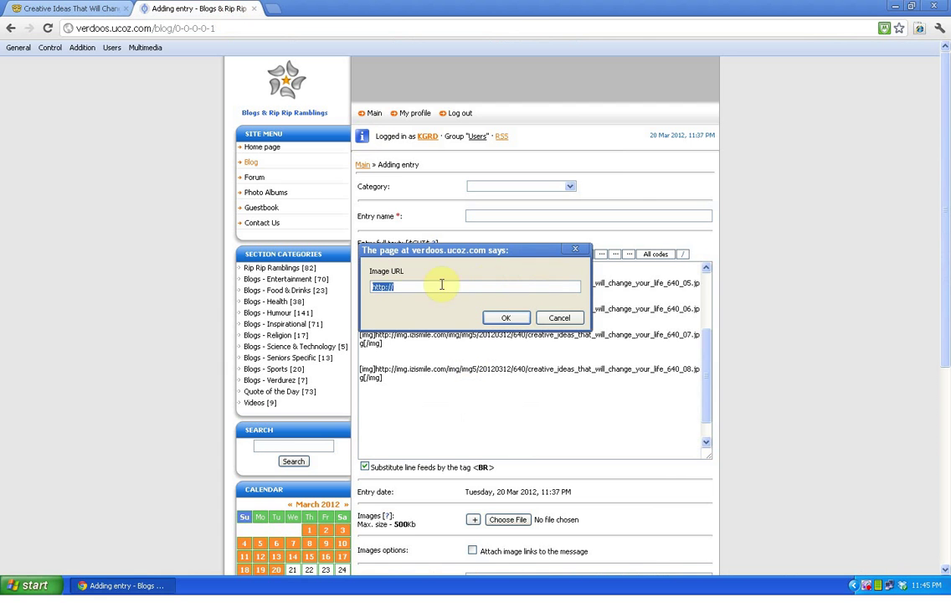
right_click(385, 293)
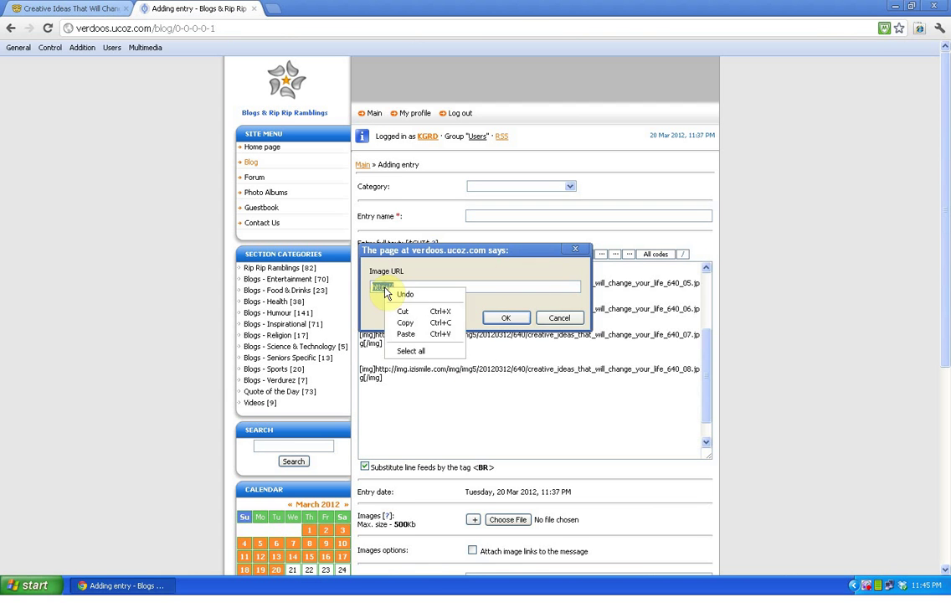
click(430, 334)
click(503, 318)
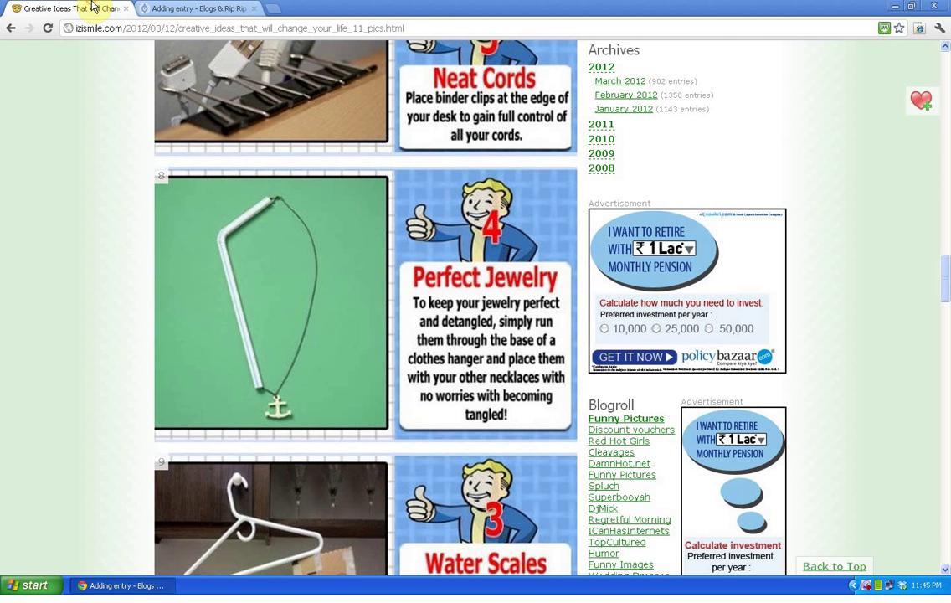
Copy the image URL of picture #9 (Water Scales) on the Creative Ideas page.
click(82, 8)
scroll(329, 323, down, 2)
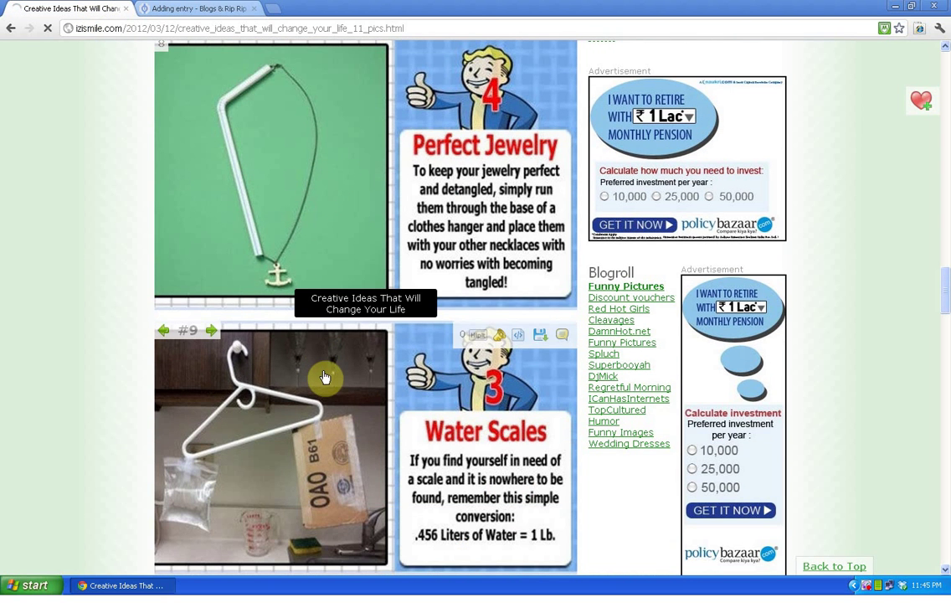
right_click(325, 377)
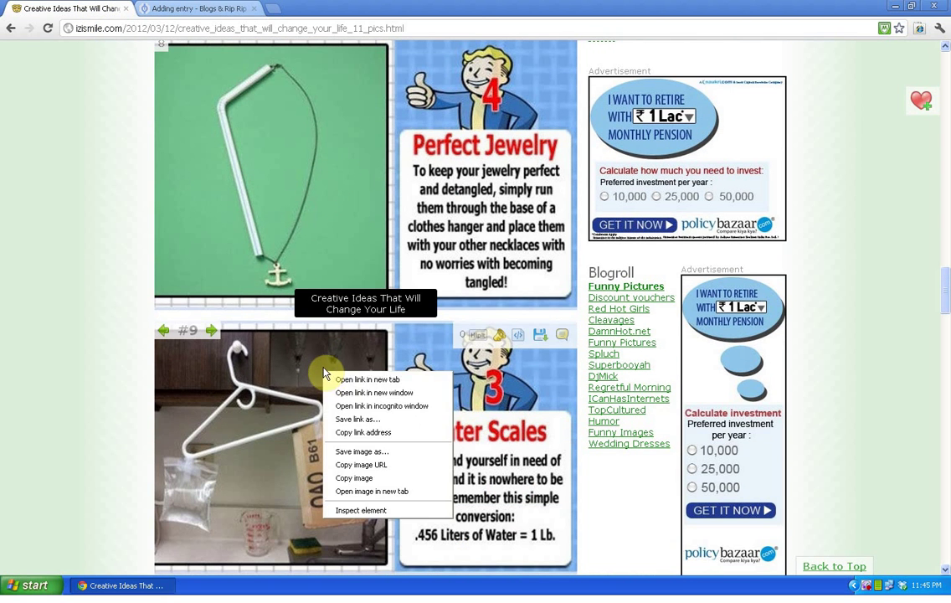
click(374, 465)
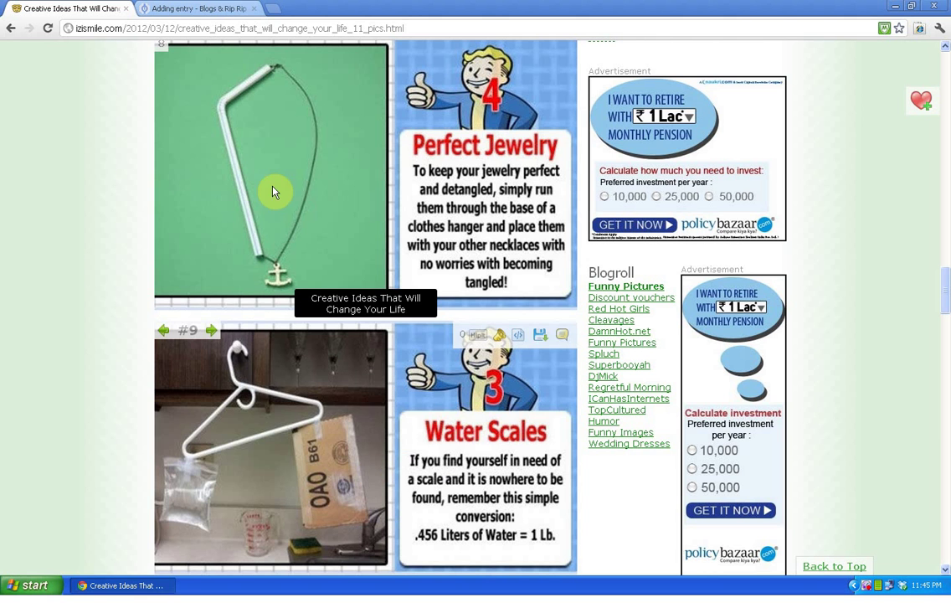
Insert the copied creative_ideas_that_will_change_your_life_640_10.jpg URL as an image on the blank line above the 640_05 image in the blog entry's full text.
click(214, 10)
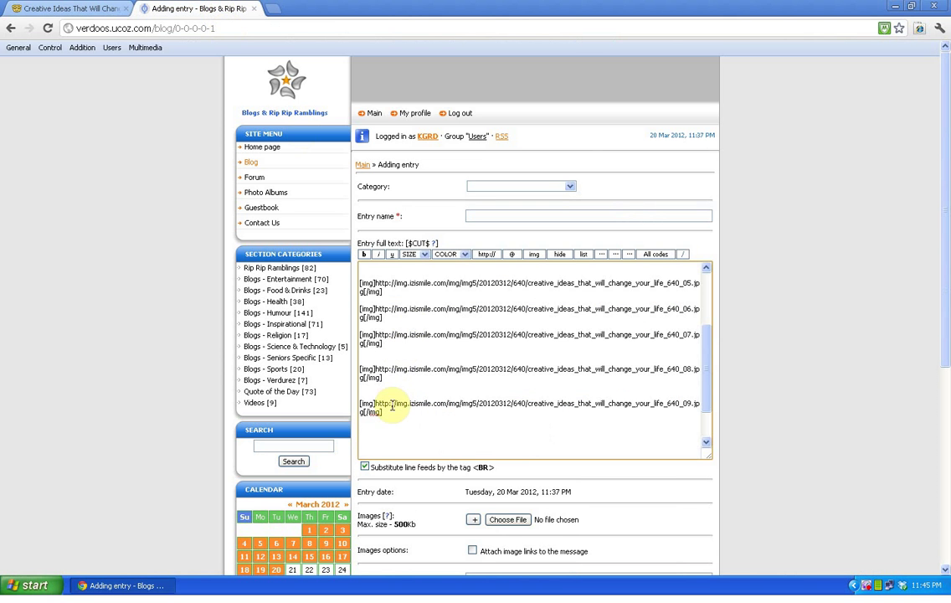
right_click(379, 430)
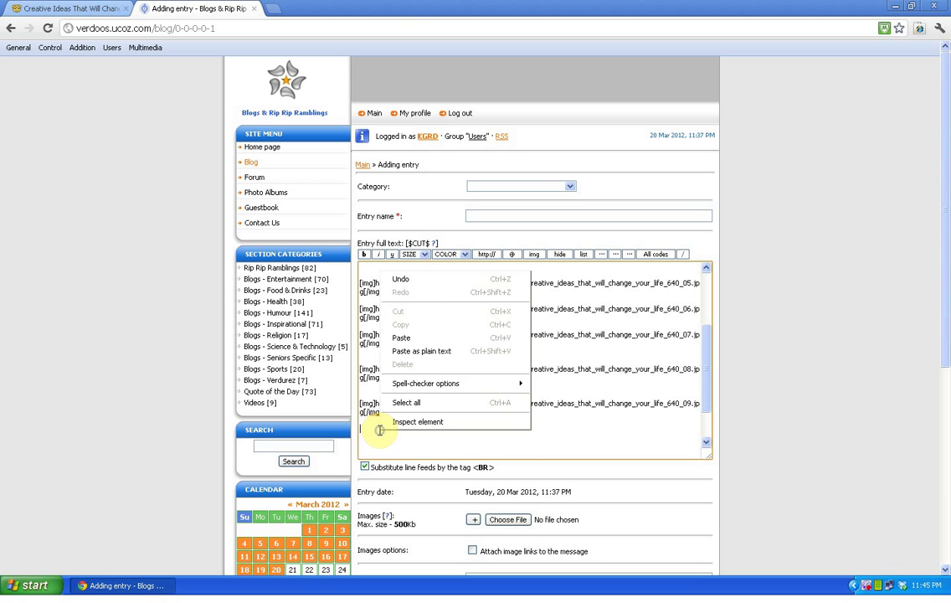
click(566, 266)
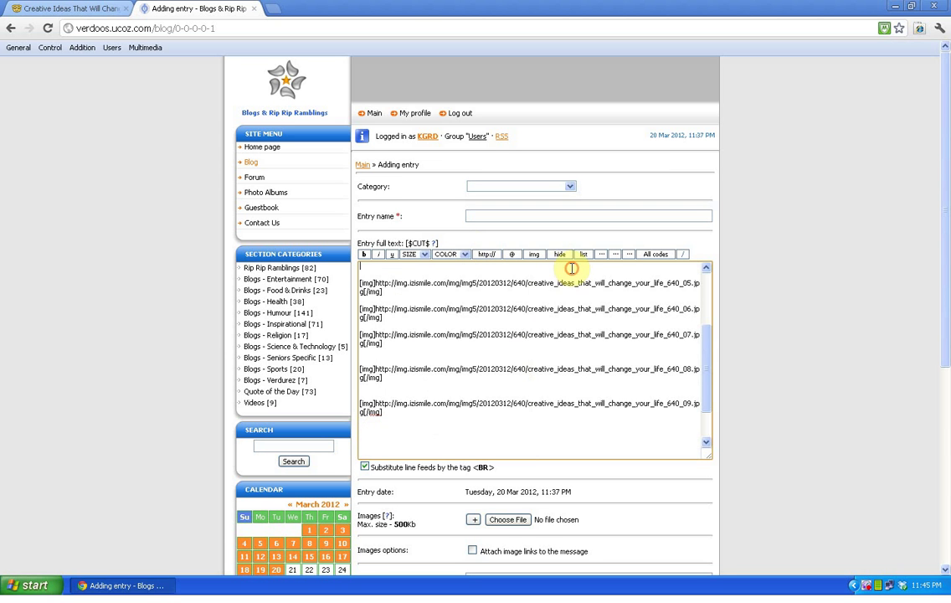
click(536, 254)
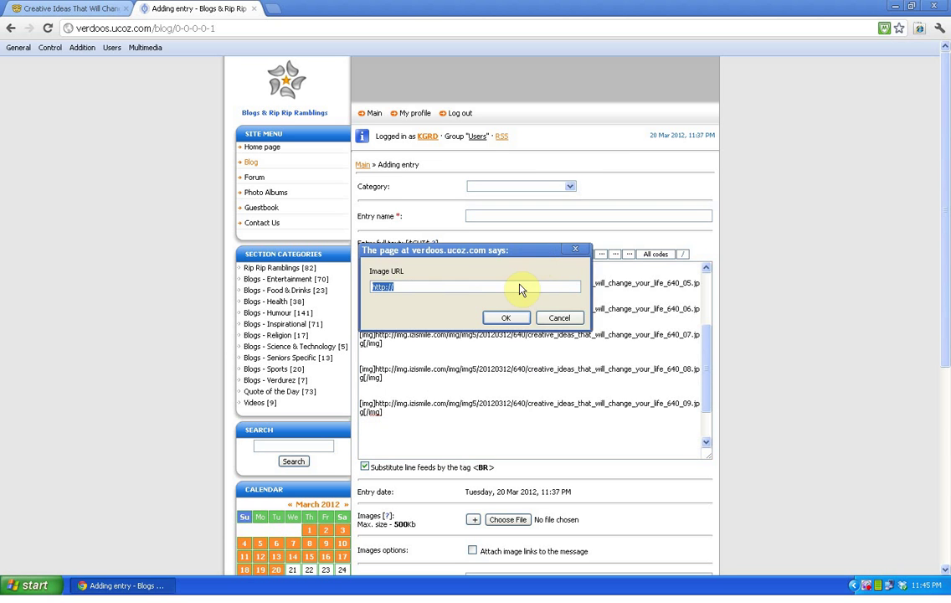
right_click(385, 289)
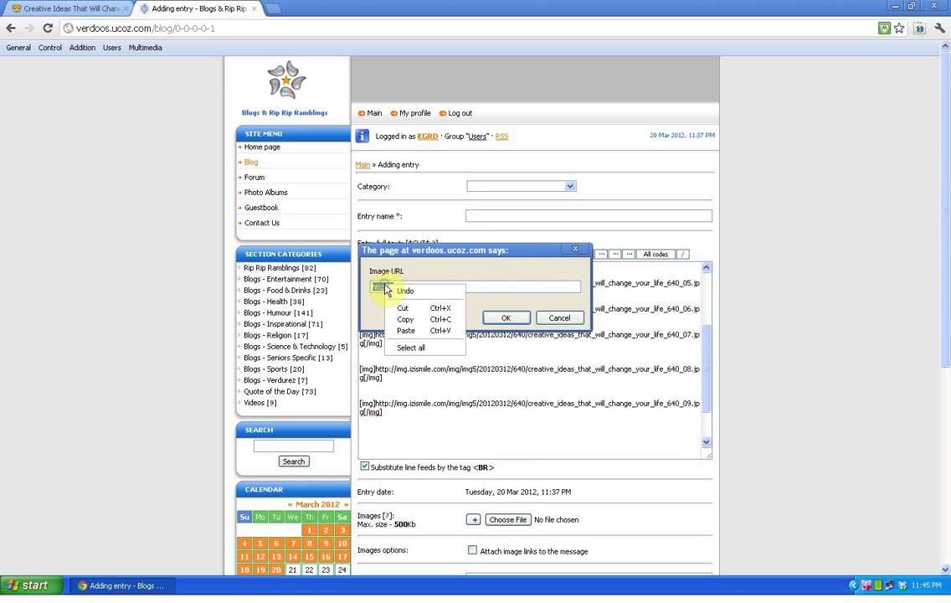
click(424, 332)
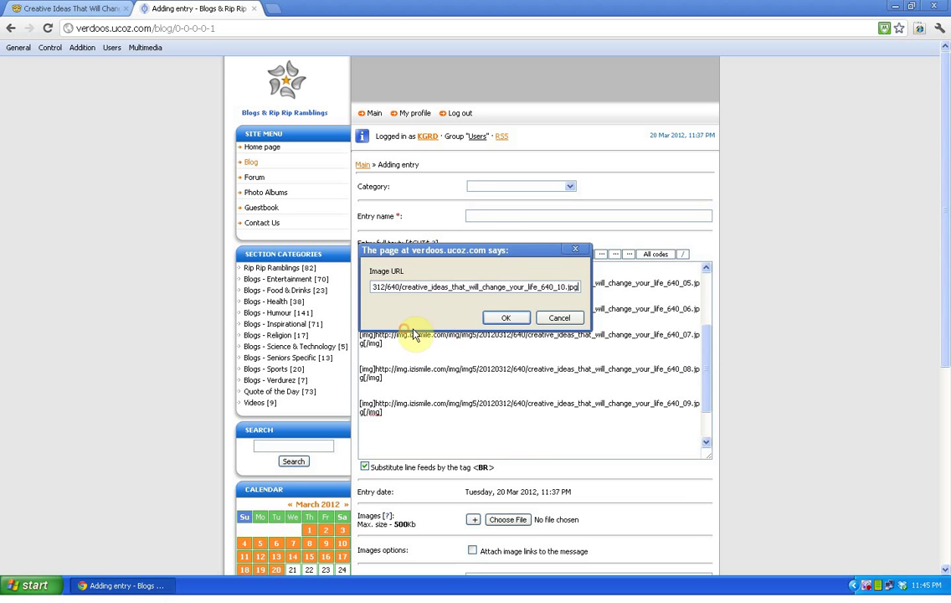
click(511, 319)
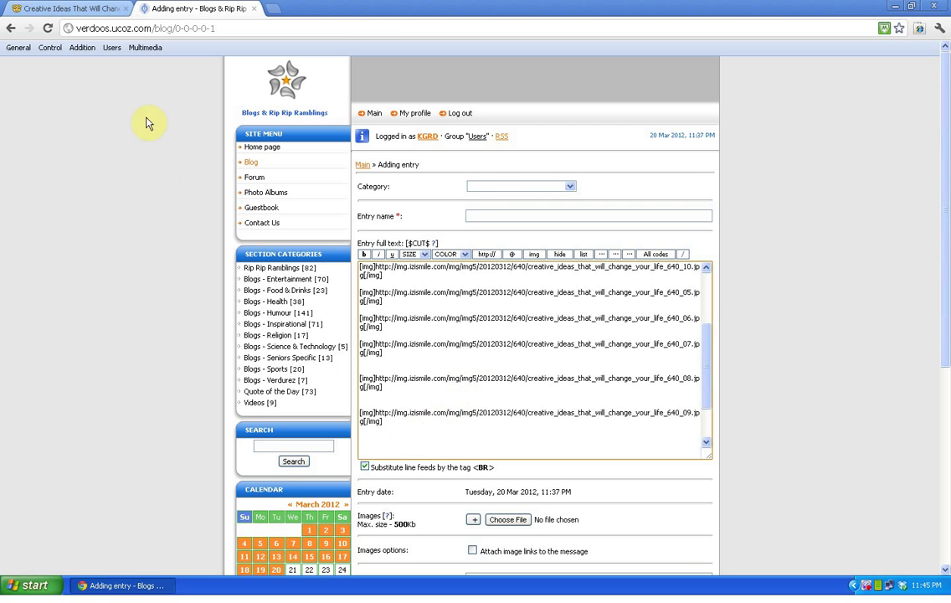
Copy the image URL of picture #10 (Light Storage) on the Creative Ideas page.
click(94, 10)
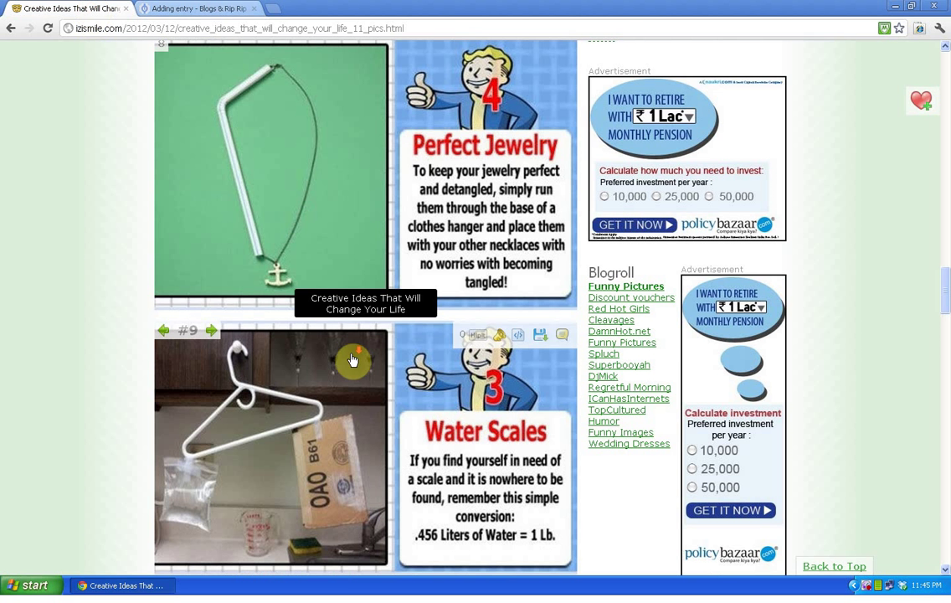
scroll(352, 360, down, 2)
scroll(351, 360, down, 2)
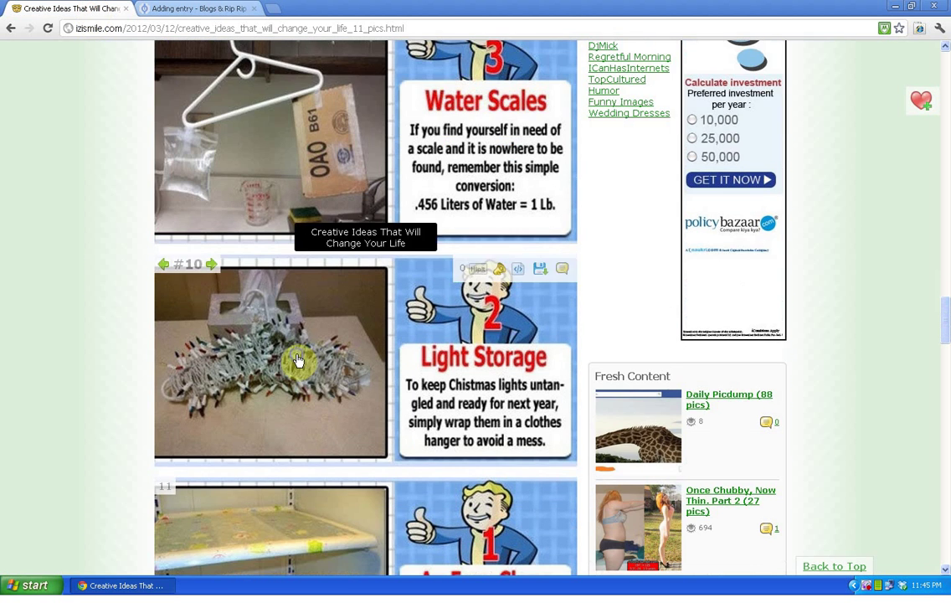
right_click(298, 360)
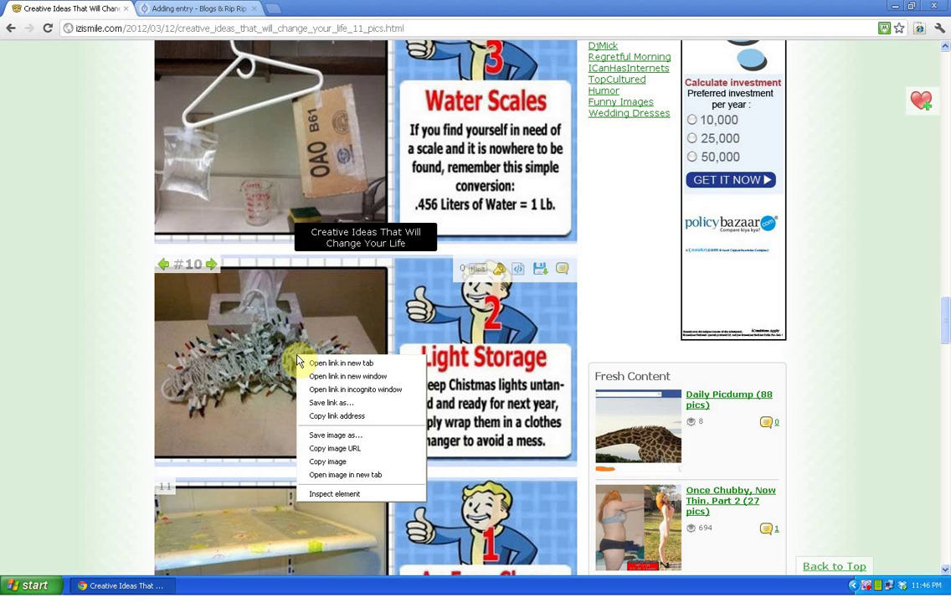
click(358, 449)
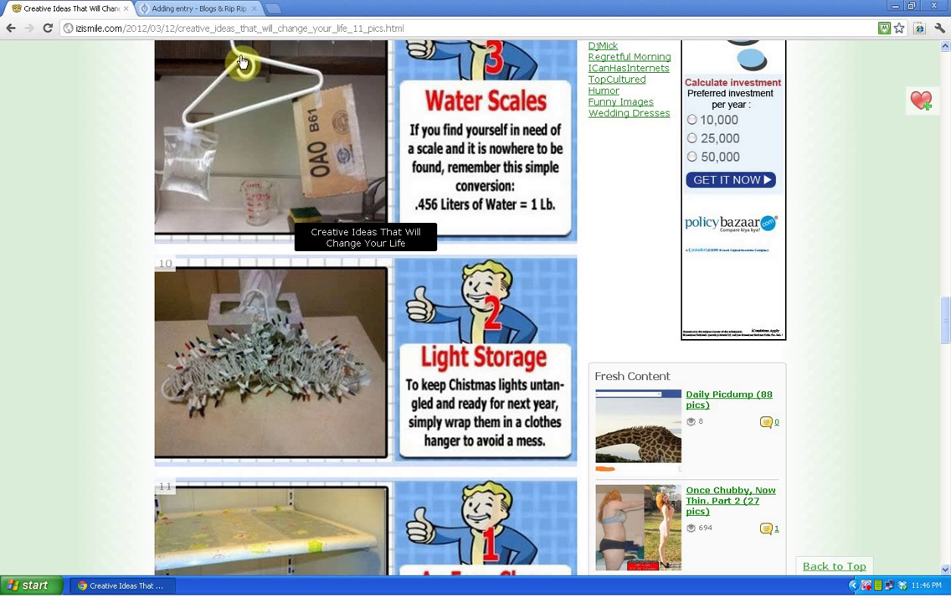
Insert the copied creative_ideas_that_will_change_your_life_640_11.jpg URL as an image below the 640_09 image and place the text cursor a few lines below it.
click(227, 9)
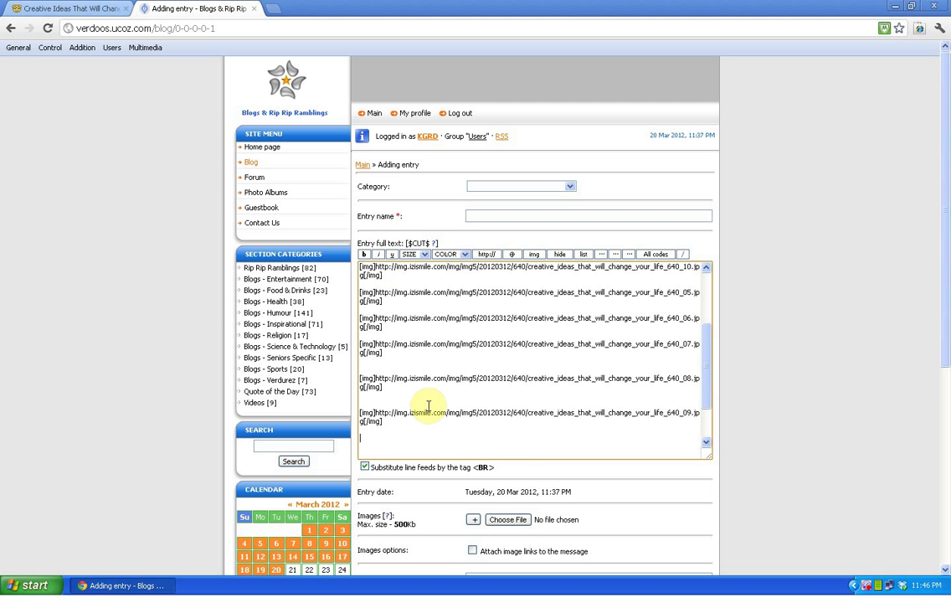
click(533, 253)
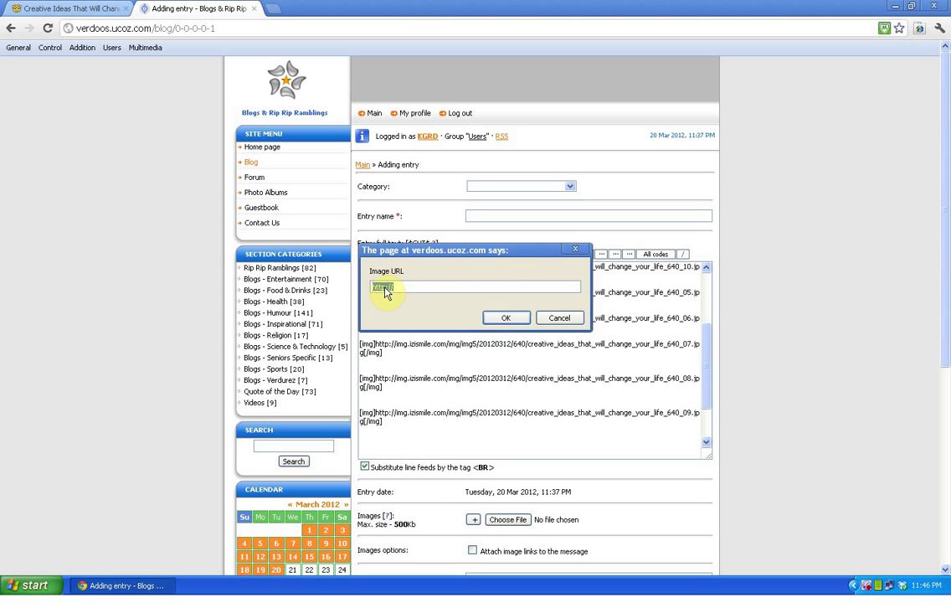
right_click(384, 290)
click(416, 339)
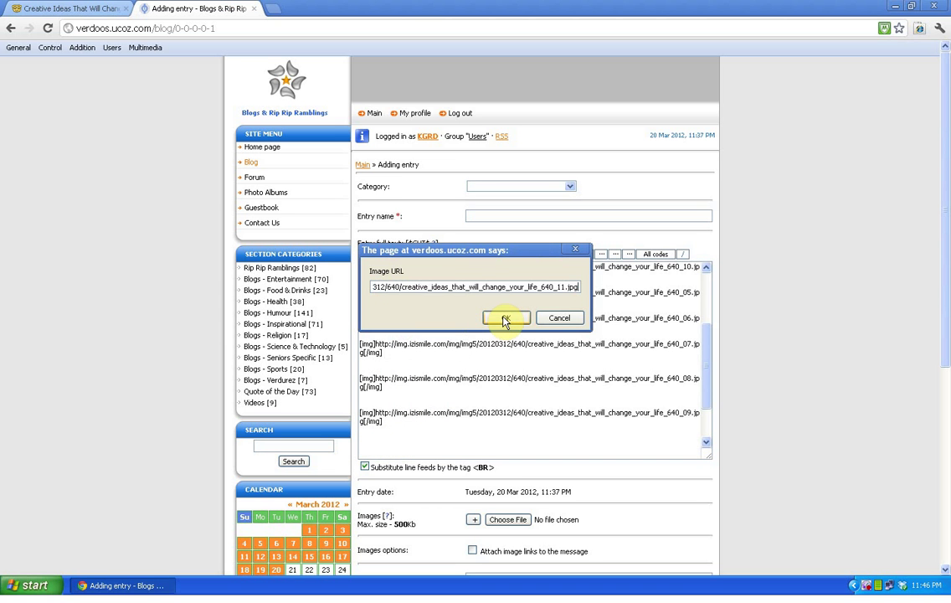
click(505, 319)
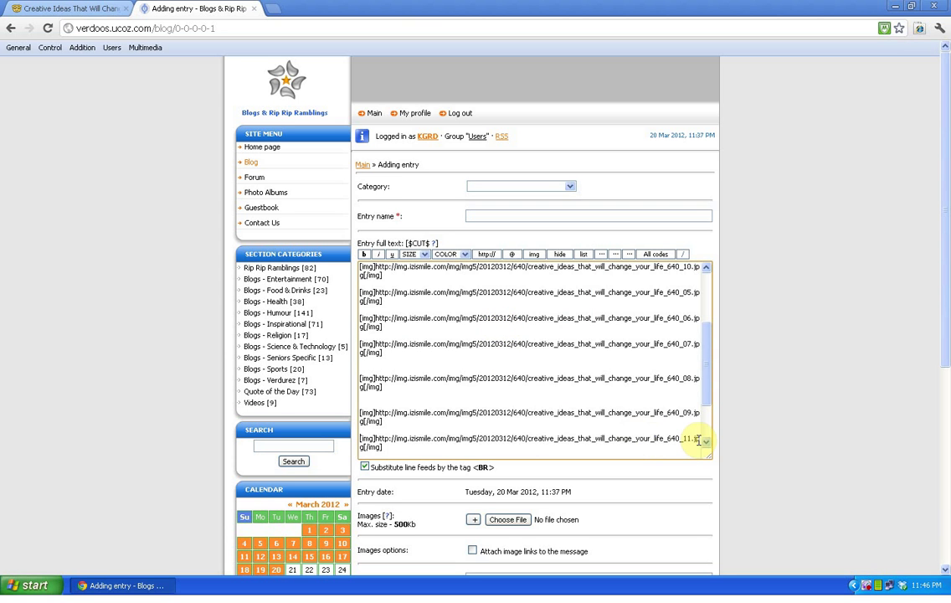
click(709, 444)
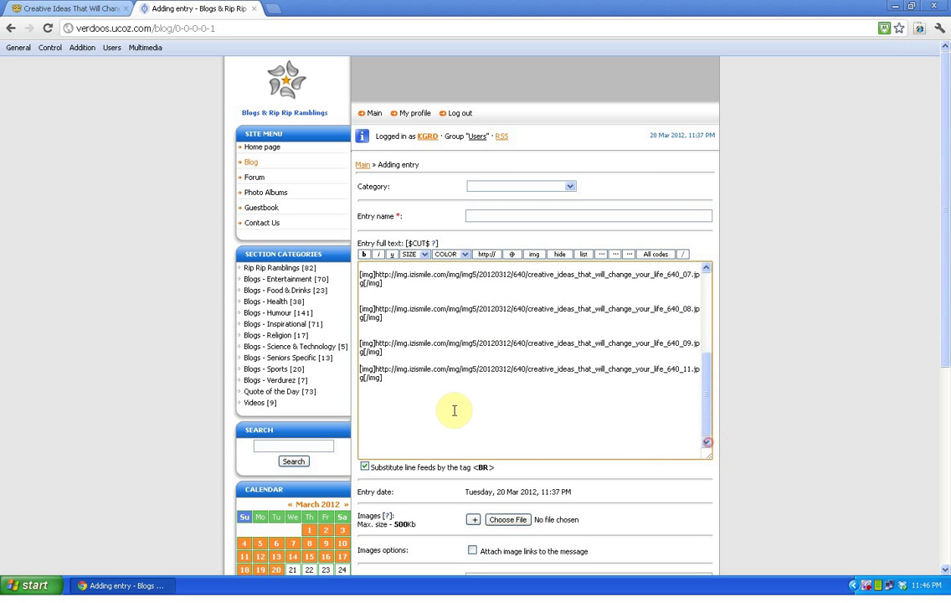
click(406, 402)
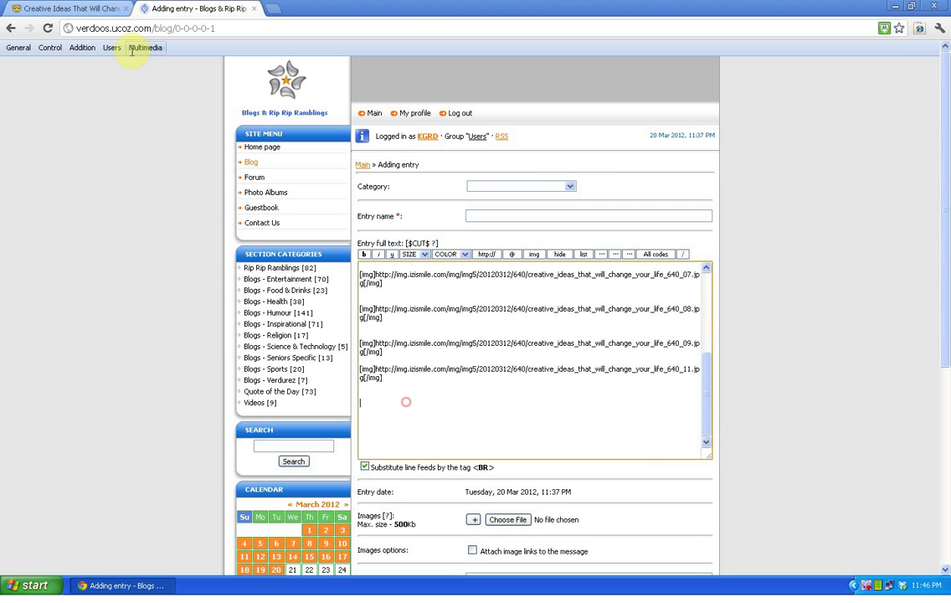
Copy the image URL of picture #11 (An Easy Clean) on the Creative Ideas page.
click(81, 12)
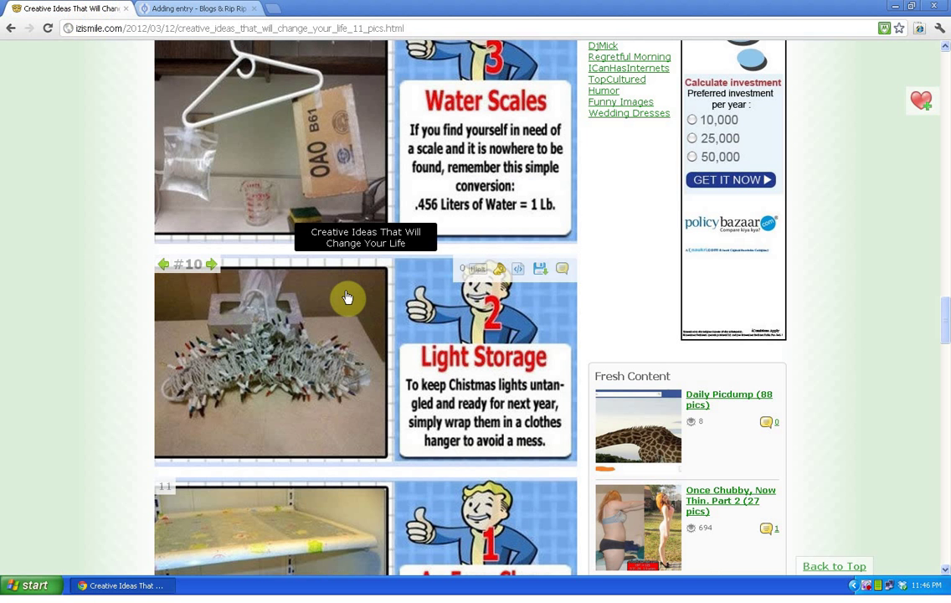
scroll(347, 297, down, 3)
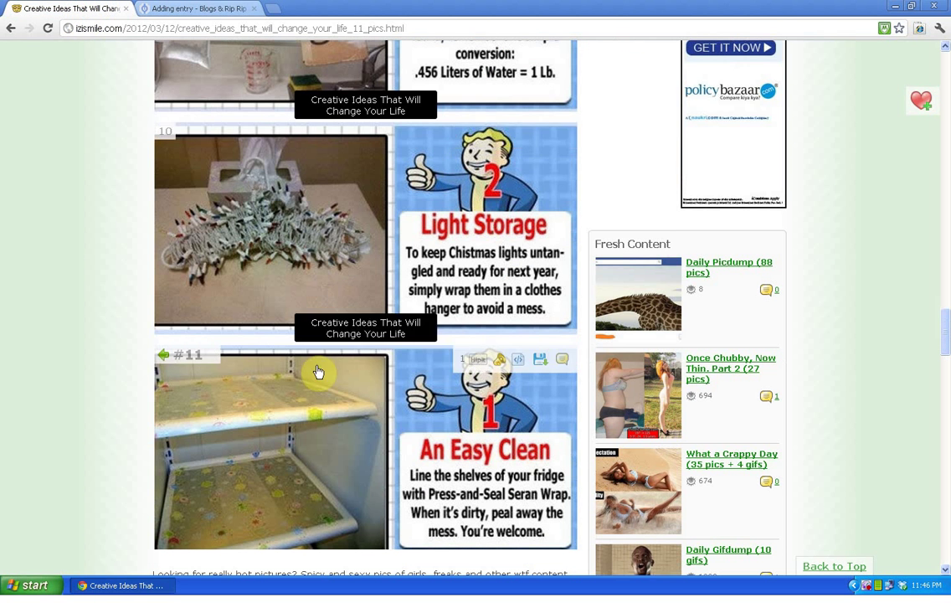
right_click(319, 399)
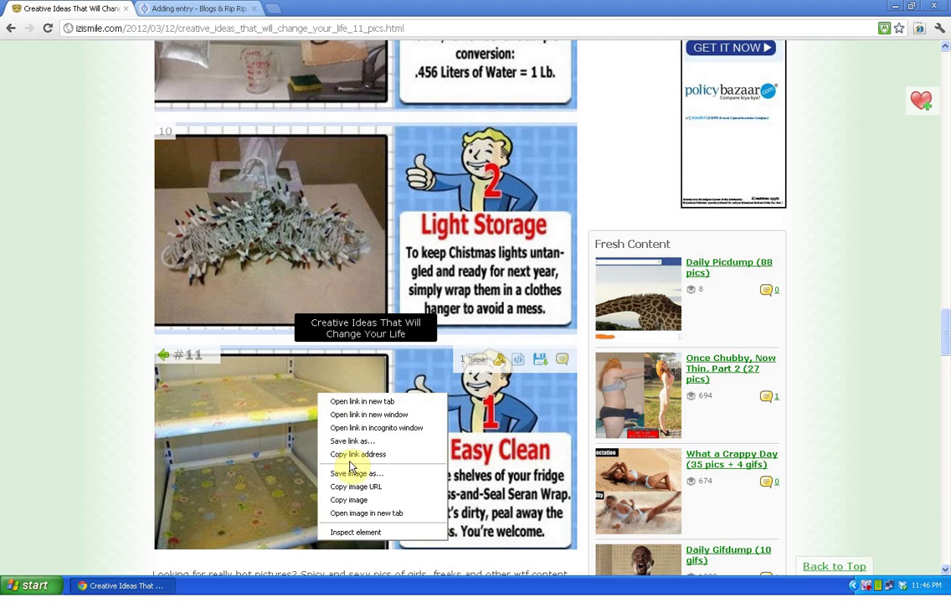
click(362, 487)
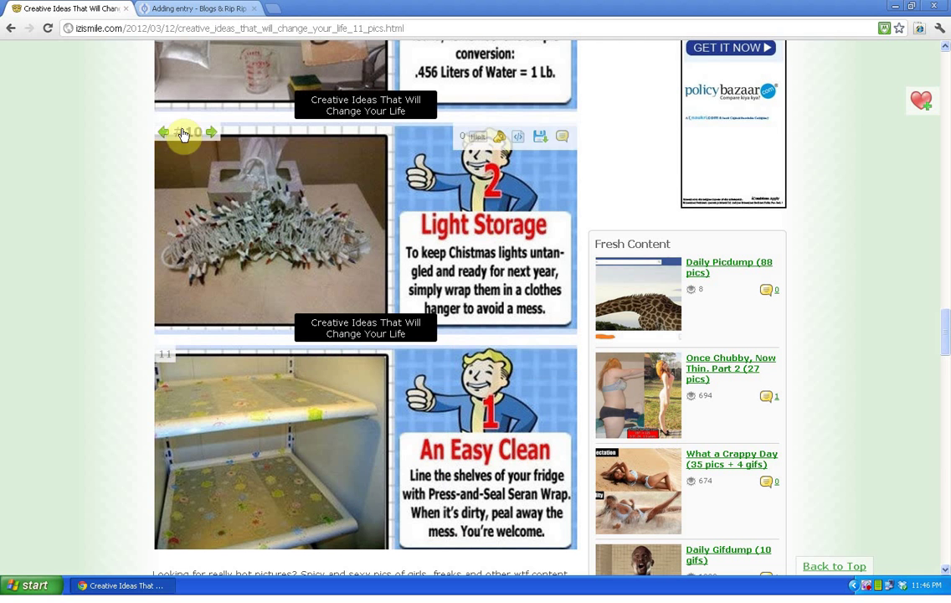
Insert the copied creative_ideas_that_will_change_your_life_640_12.jpg URL as an image below the 640_11 image in the blog entry's full text.
click(191, 10)
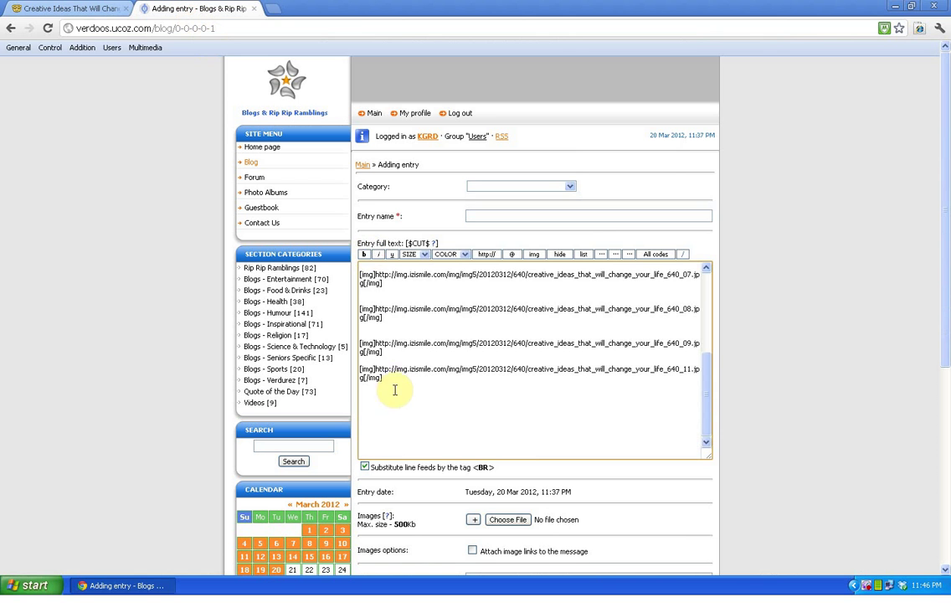
click(536, 255)
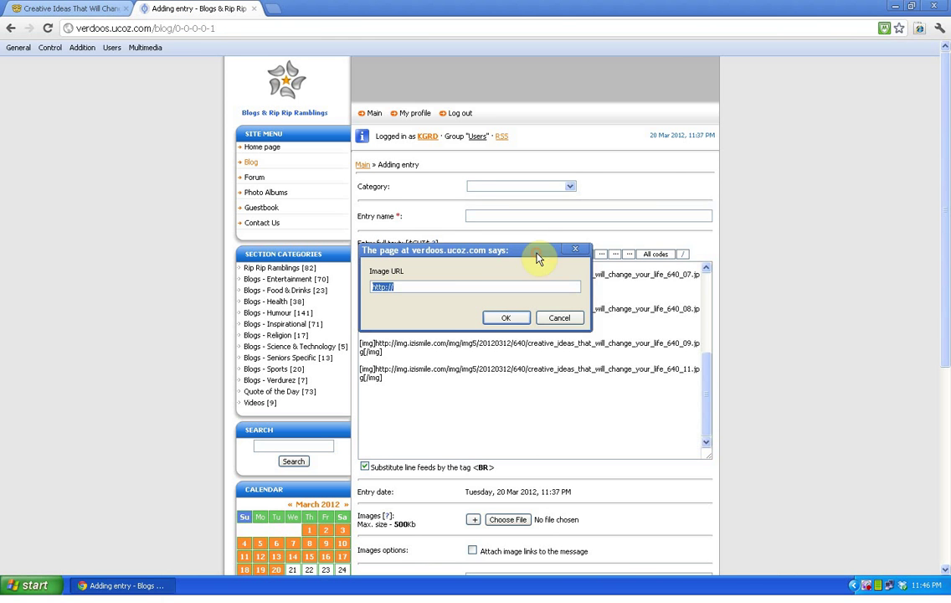
right_click(378, 290)
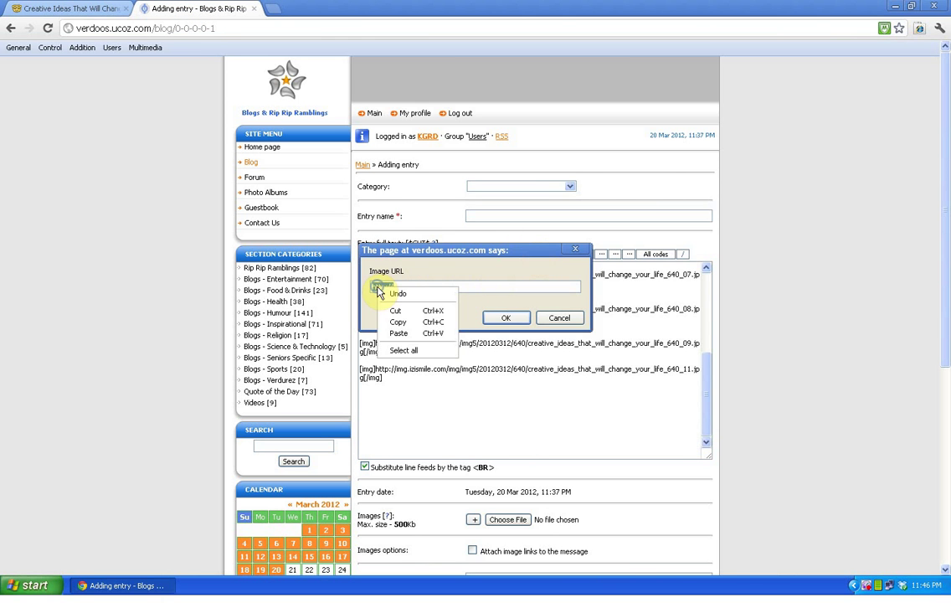
click(398, 330)
click(504, 318)
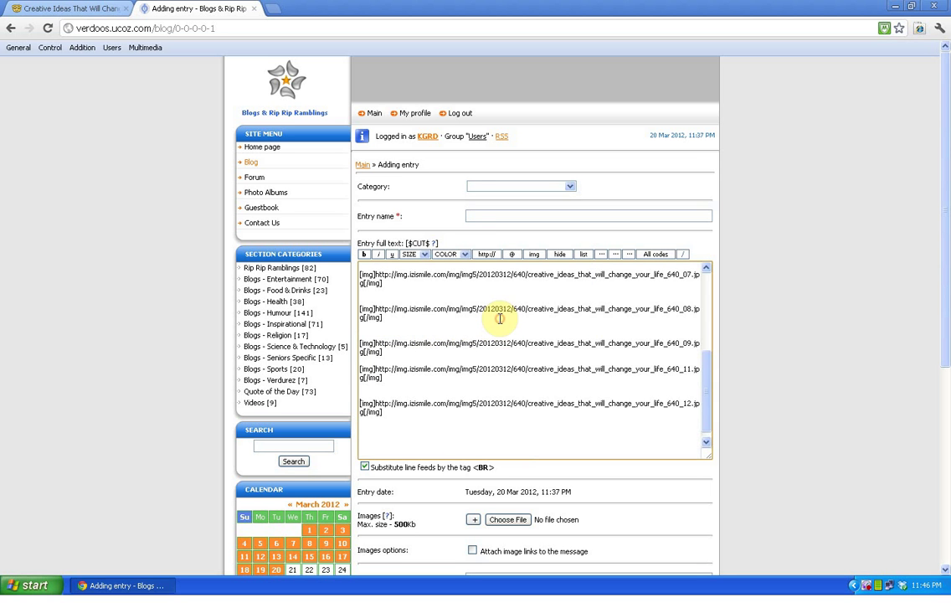
Place the text cursor at the start of the entry's full text and copy the title "Creative Ideas That Will Change Your Life" from the izismile page.
click(706, 285)
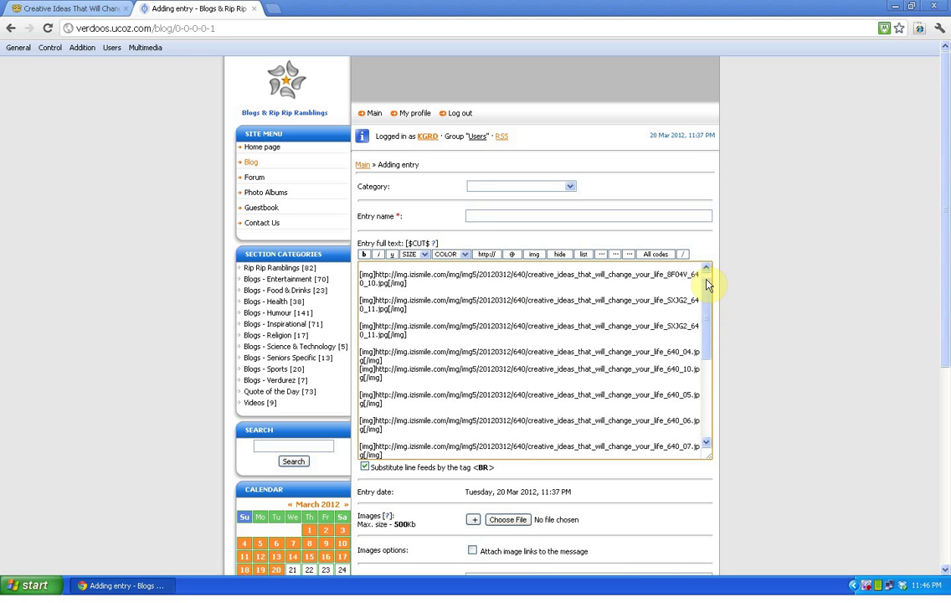
click(706, 268)
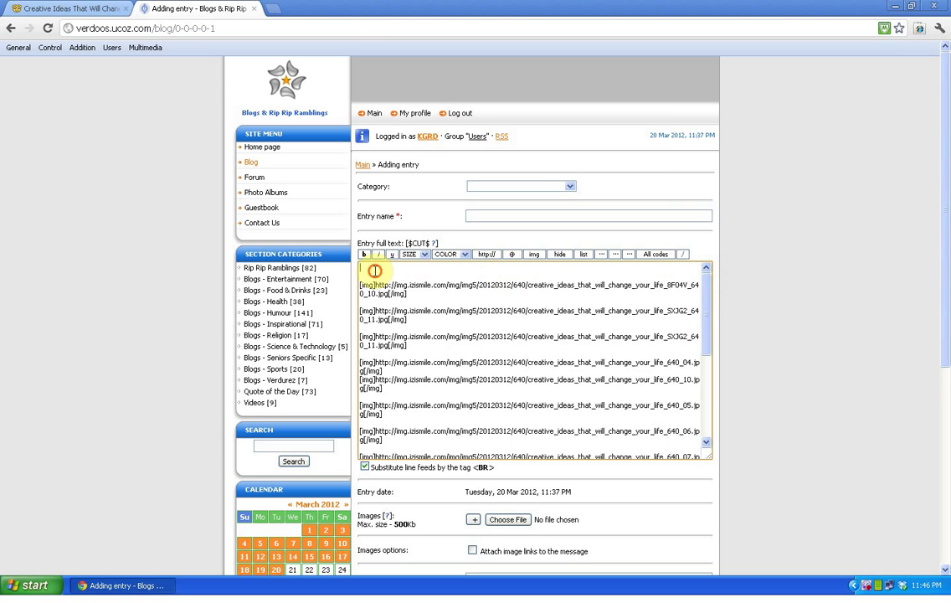
click(88, 9)
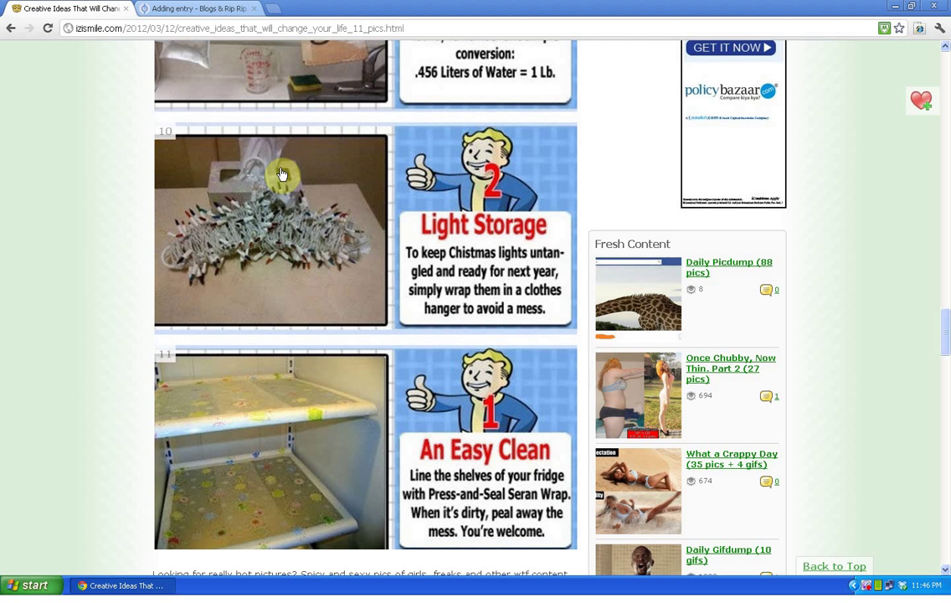
scroll(285, 172, up, 5)
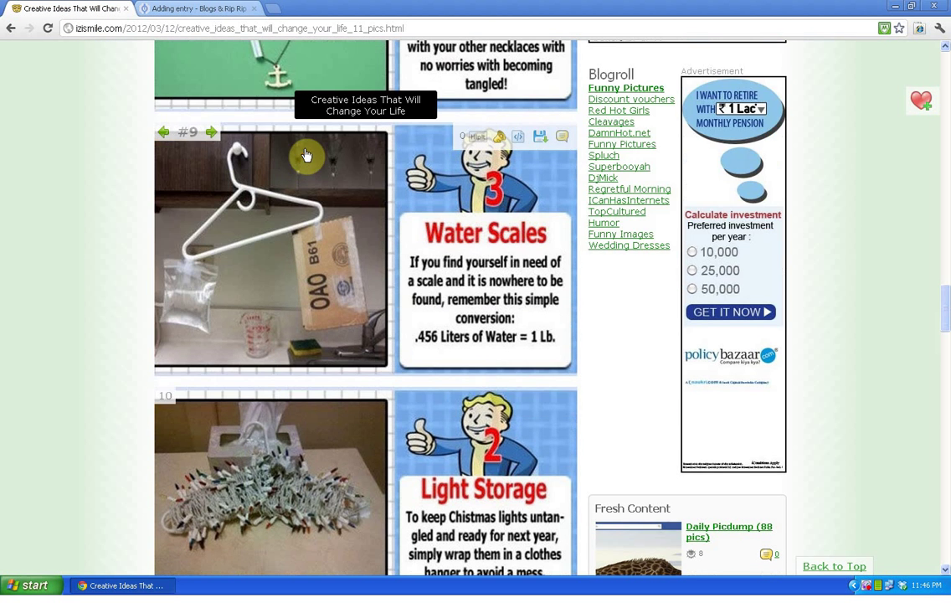
scroll(321, 141, up, 8)
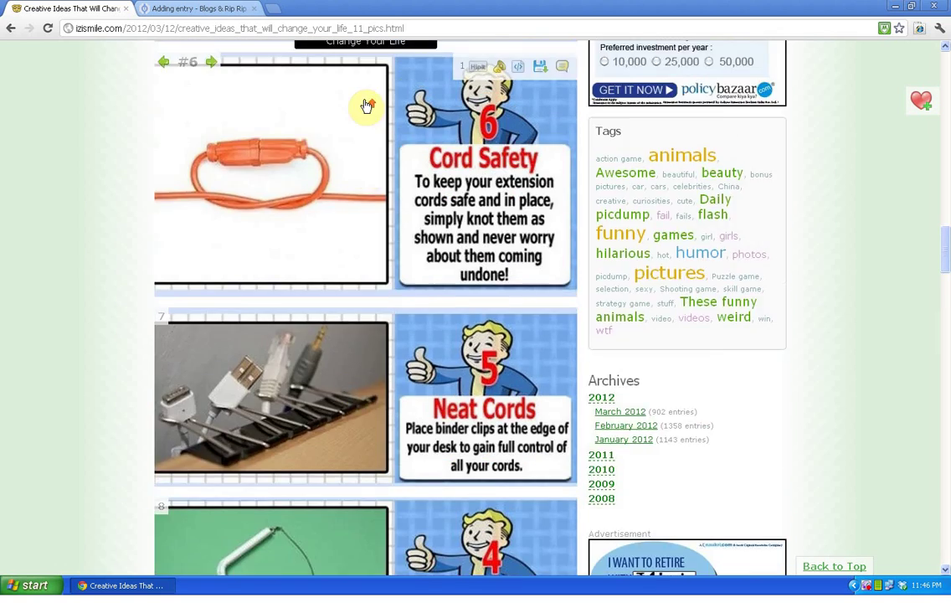
scroll(365, 105, up, 10)
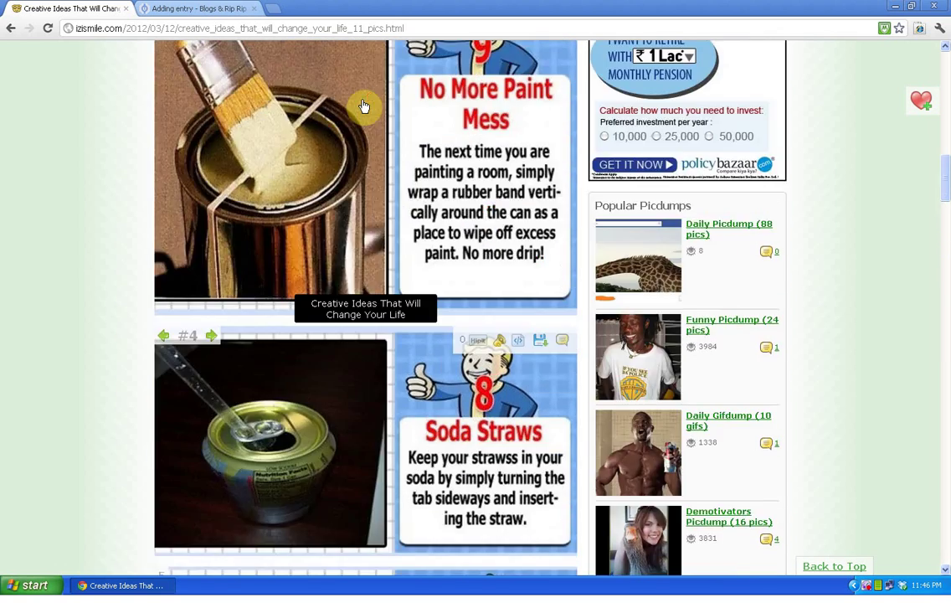
scroll(365, 106, up, 15)
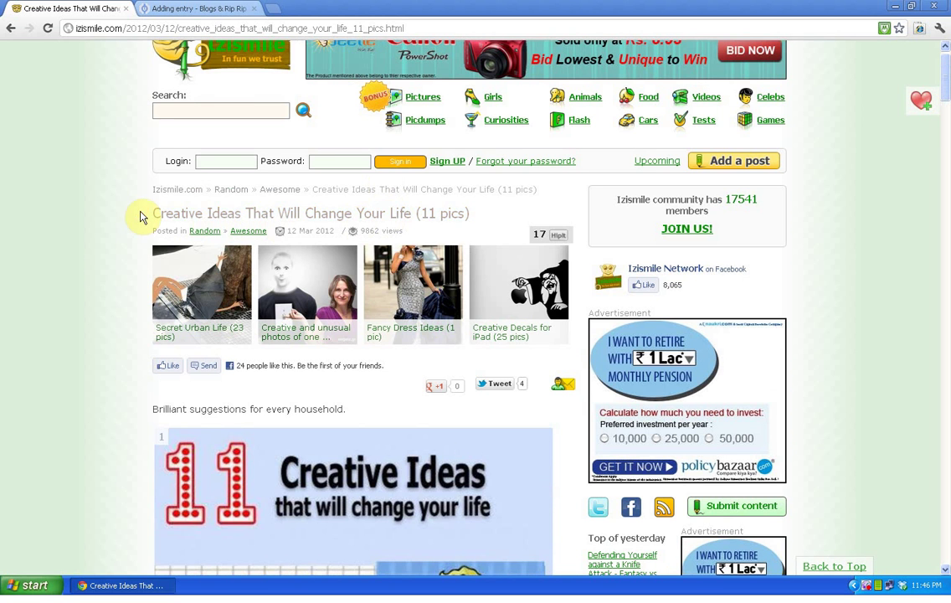
drag(138, 212, 162, 214)
click(412, 216)
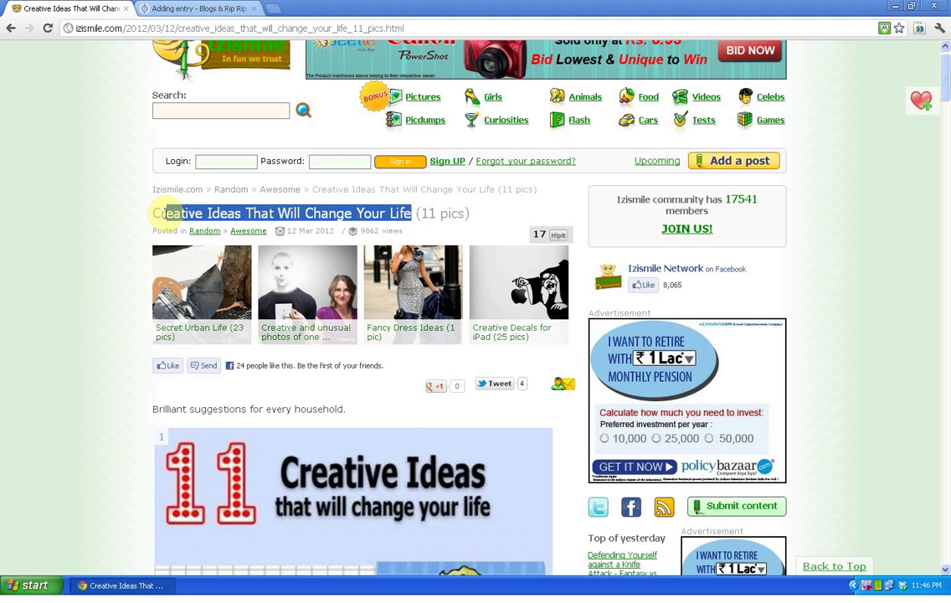
right_click(283, 216)
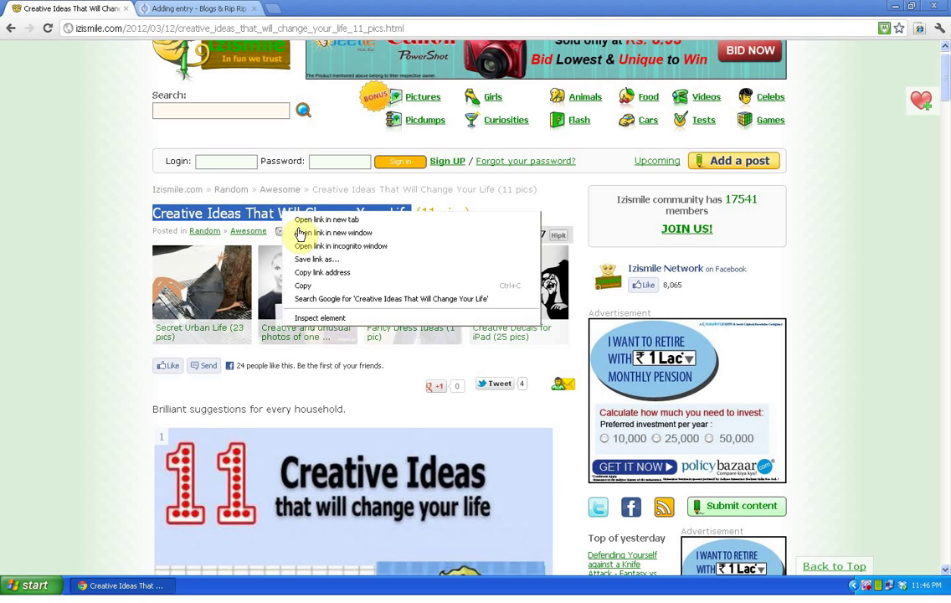
click(317, 288)
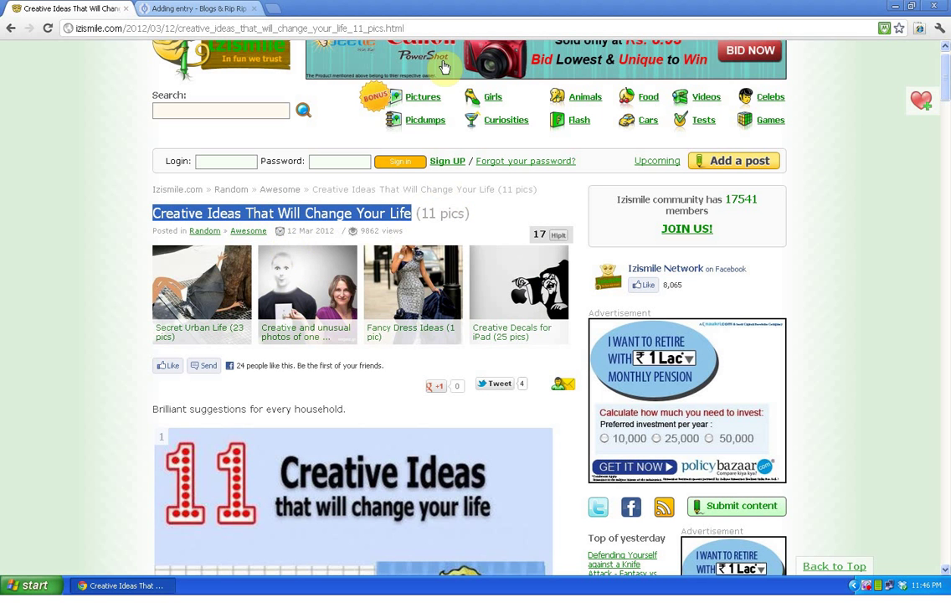
Add the heading "11 Creative Ideas That Will Change Your Life" above the images in the blog entry's full text and make it bold.
click(219, 10)
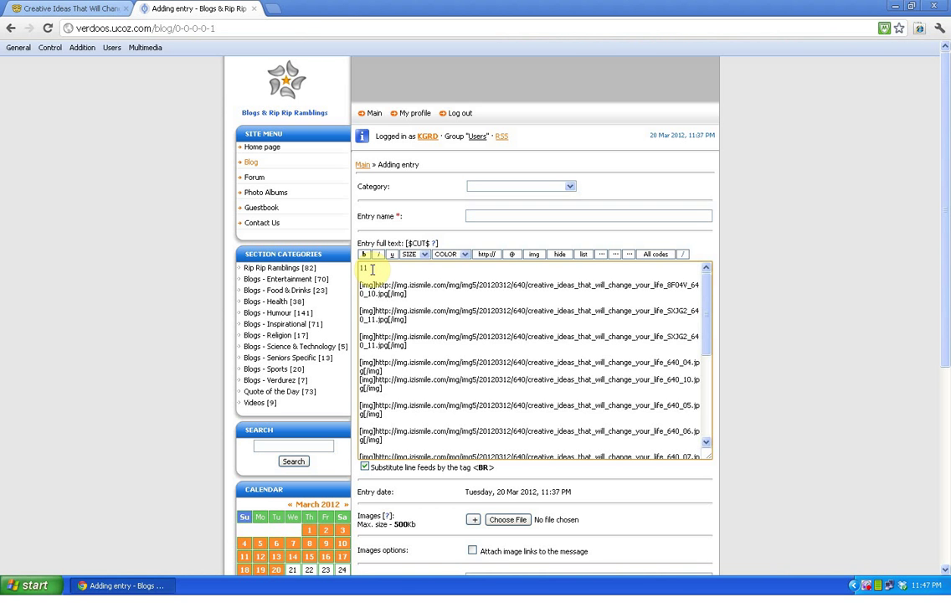
key(ctrl+v)
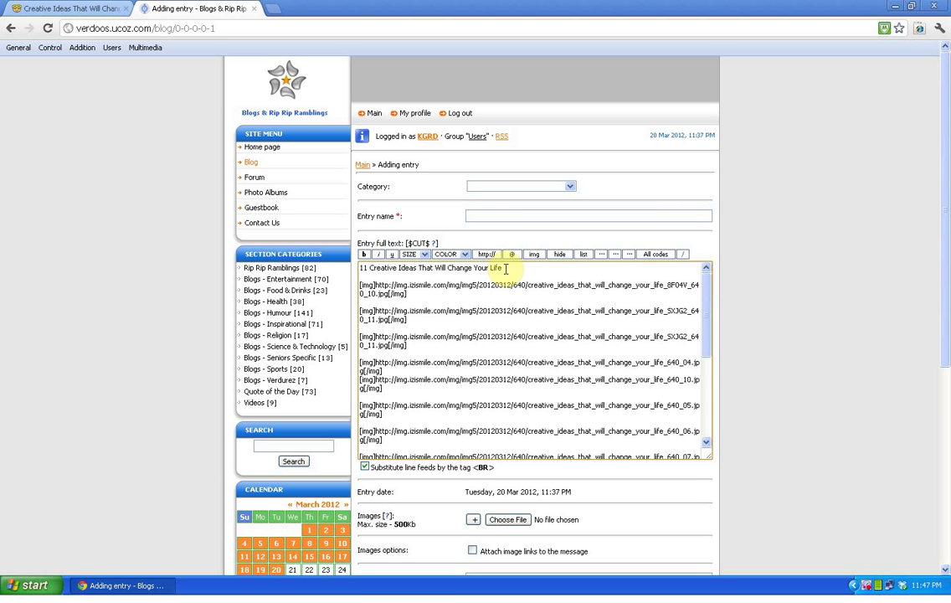
drag(504, 268, 360, 269)
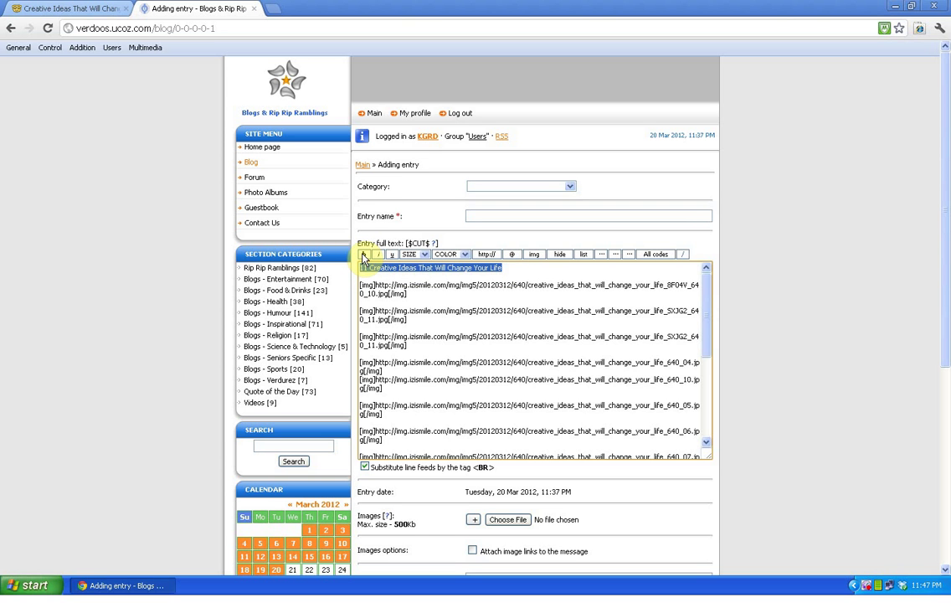
click(363, 257)
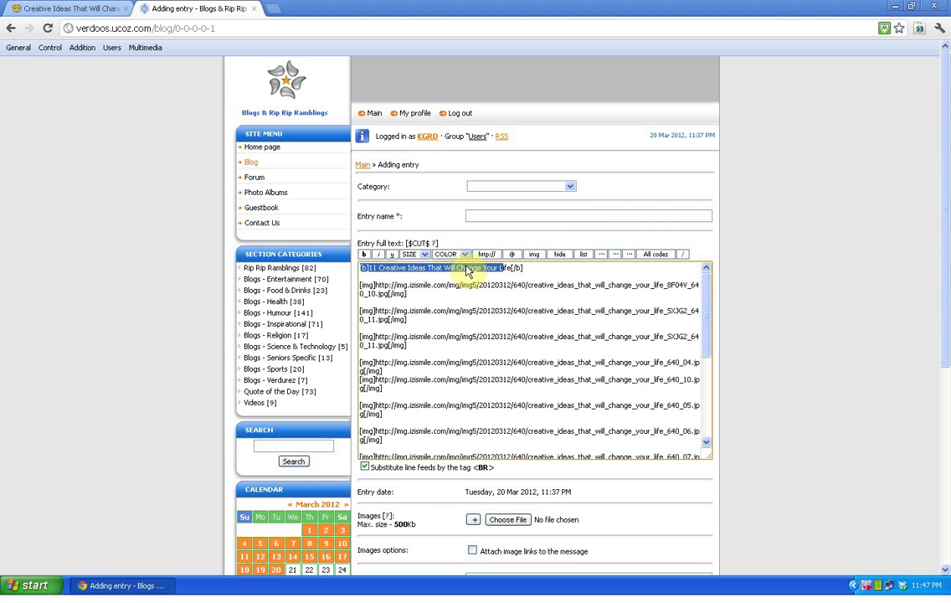
Underline the bold heading, keeping the closing [/u] tag on the heading line, and leave blank lines before the first image.
click(532, 271)
drag(523, 268, 352, 270)
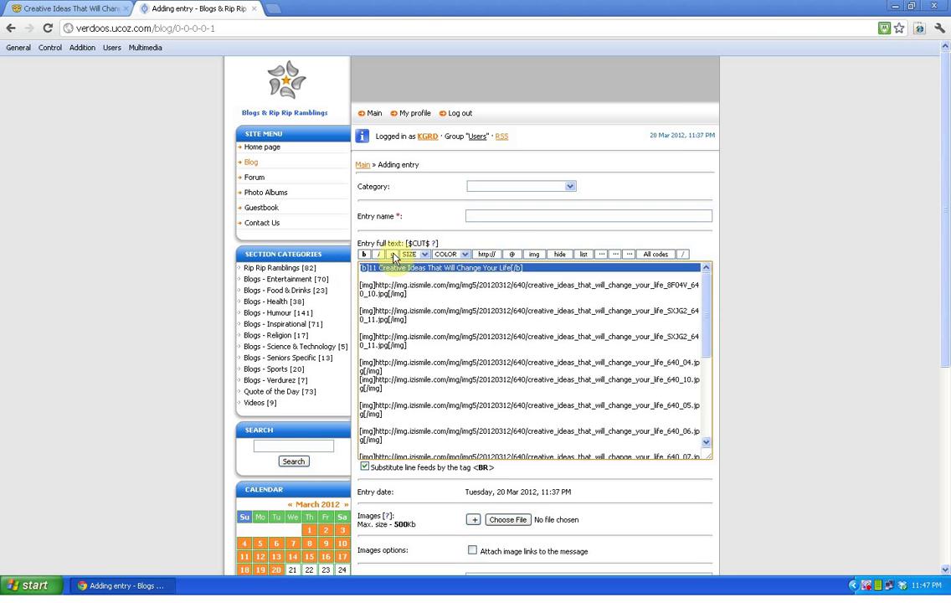
click(391, 255)
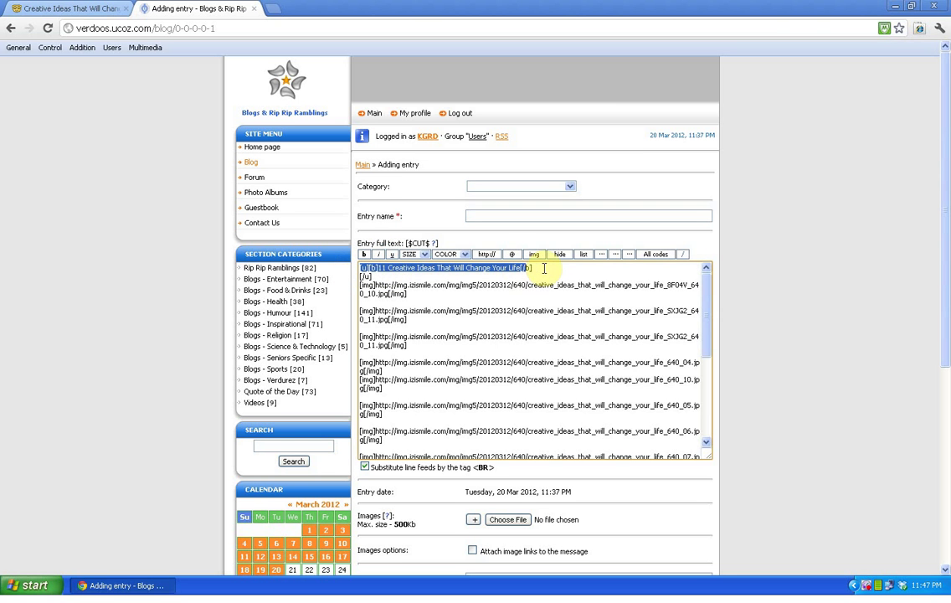
drag(543, 268, 354, 268)
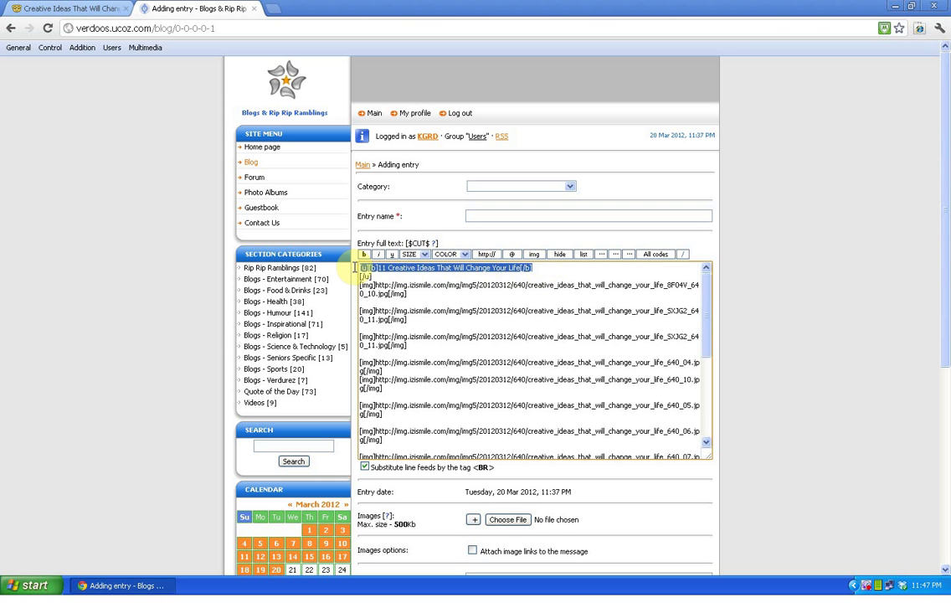
click(546, 267)
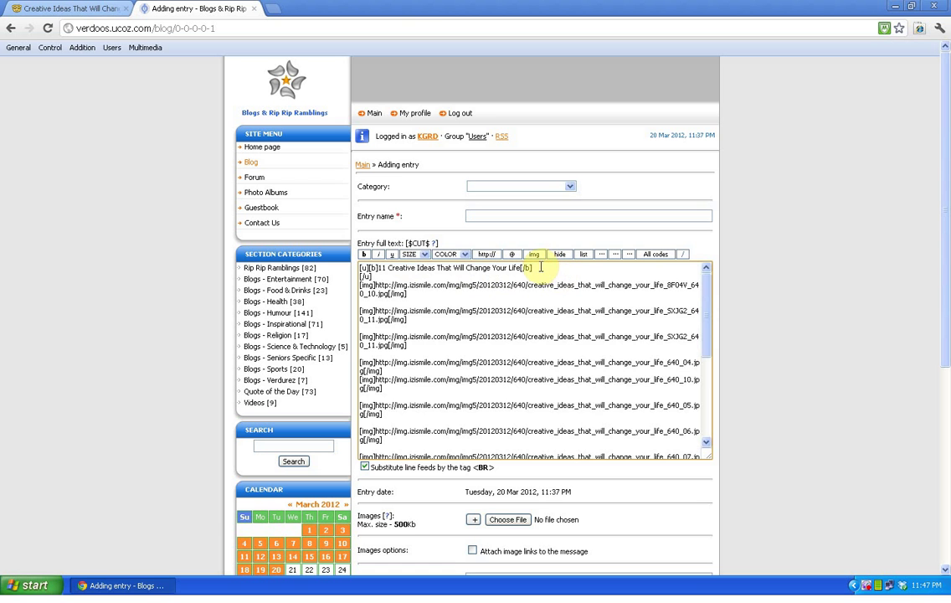
key(Delete)
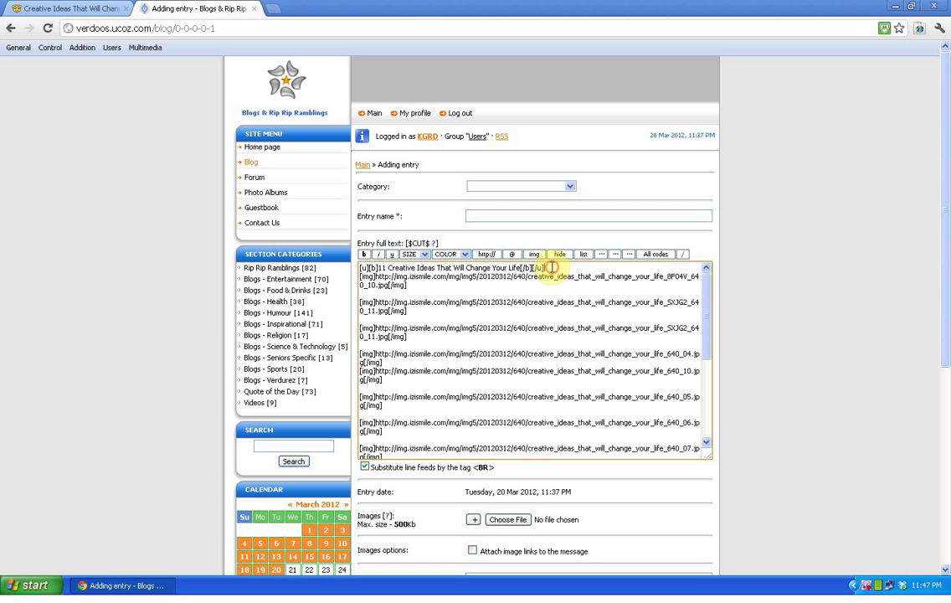
key(Return)
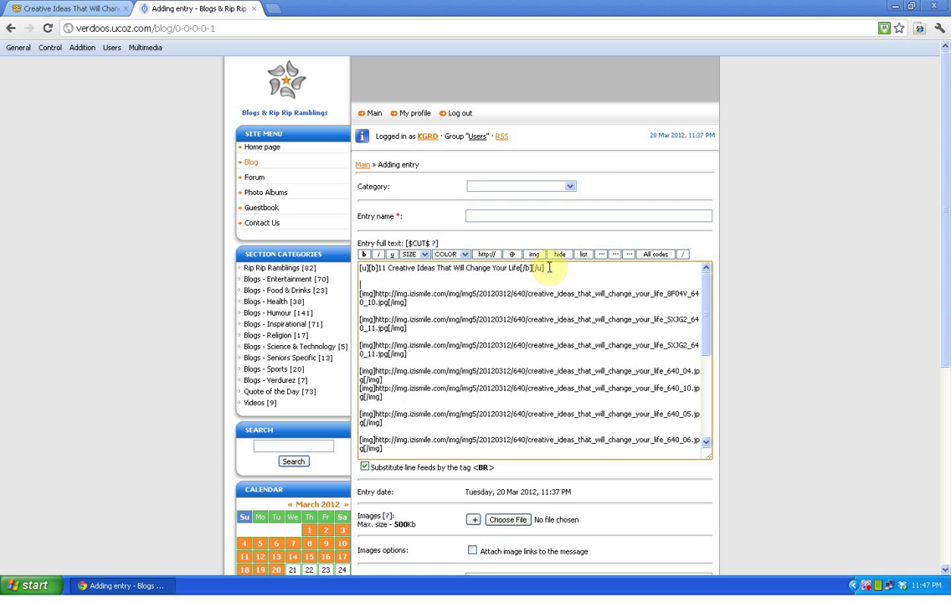
Color the whole heading line green and set its size to 14 pt.
drag(546, 267, 350, 266)
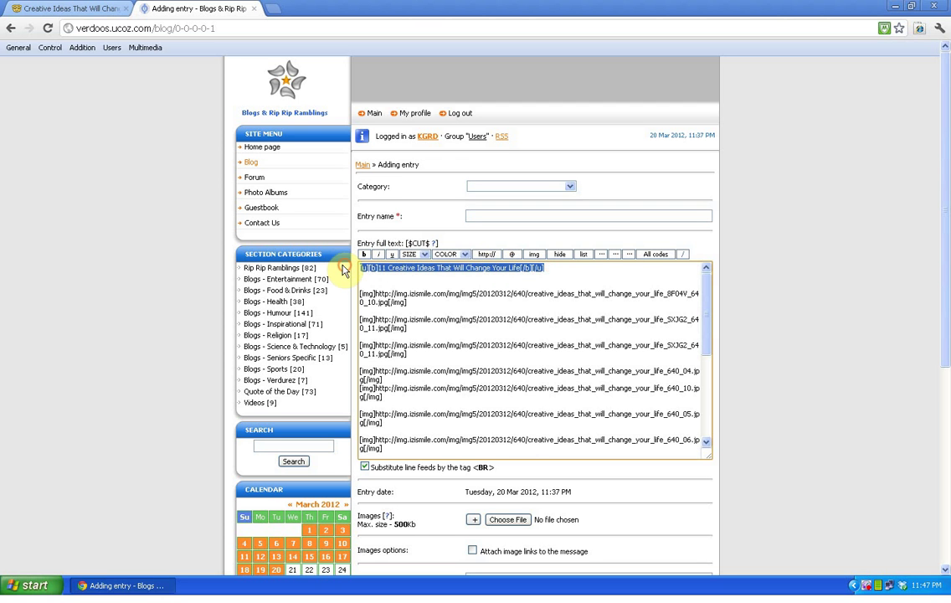
click(465, 256)
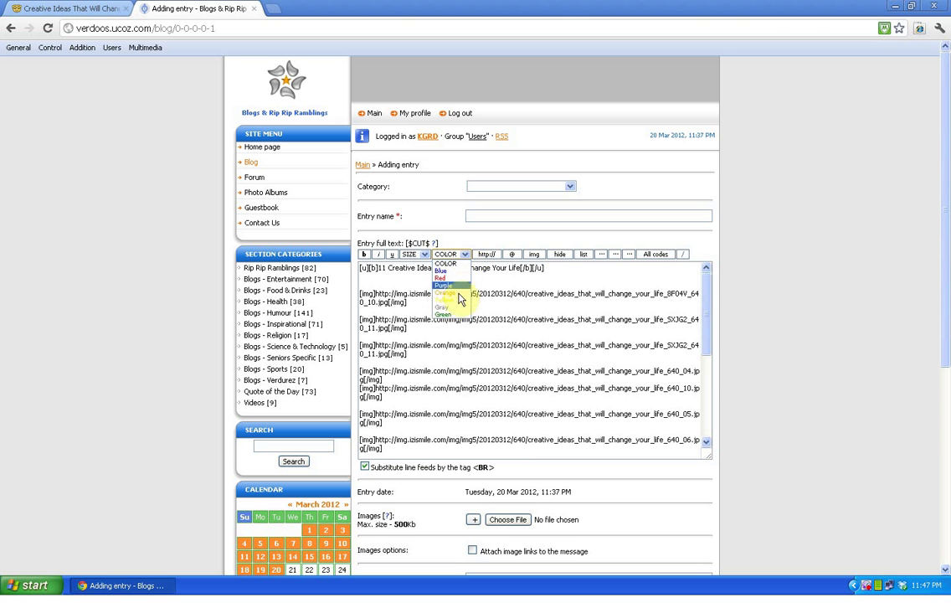
click(452, 316)
drag(622, 270, 346, 270)
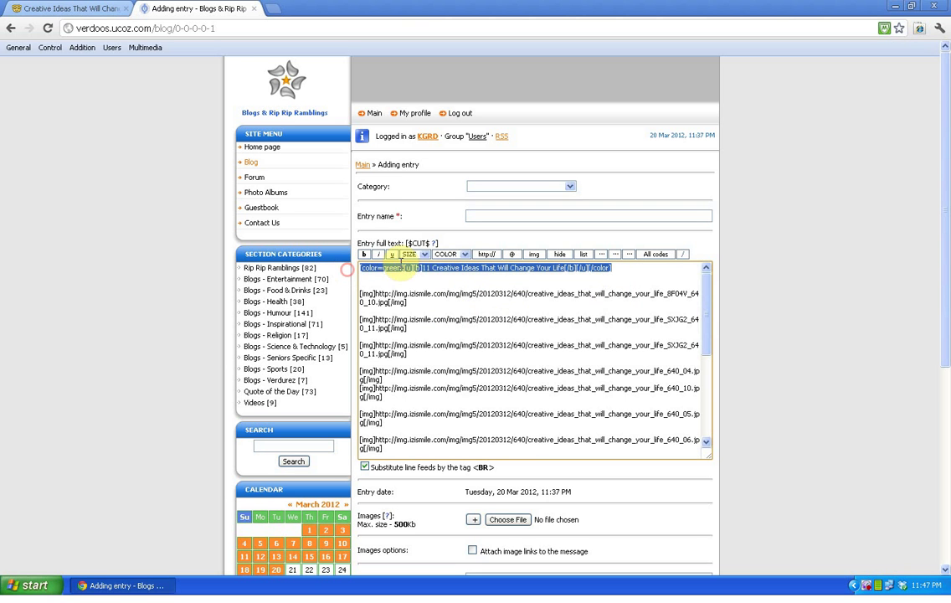
click(412, 253)
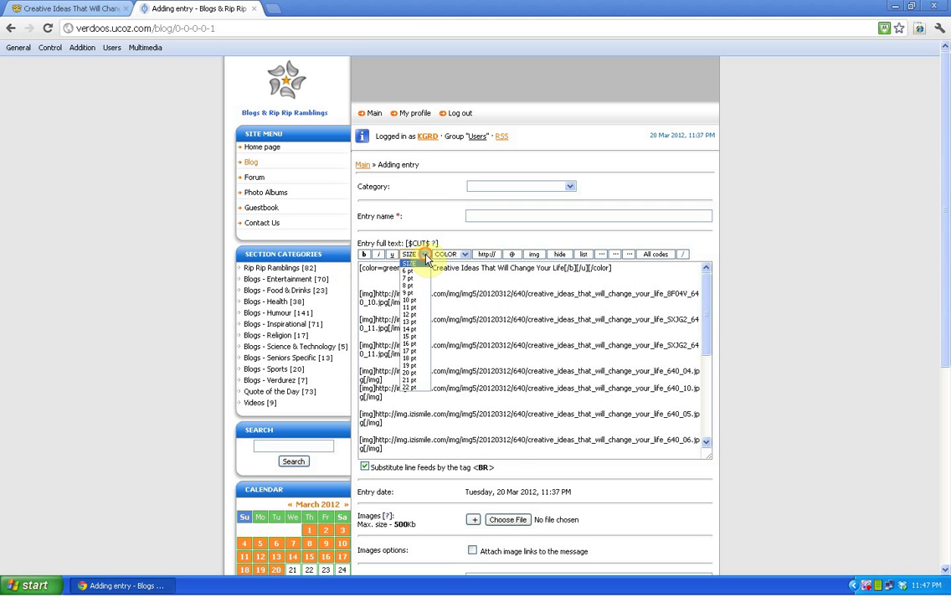
click(410, 330)
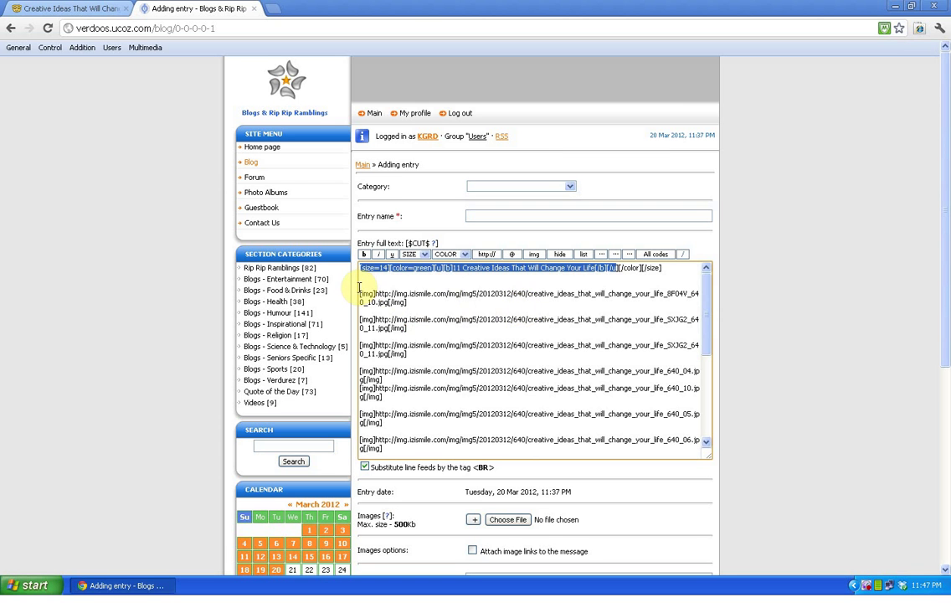
drag(359, 287, 542, 435)
click(542, 435)
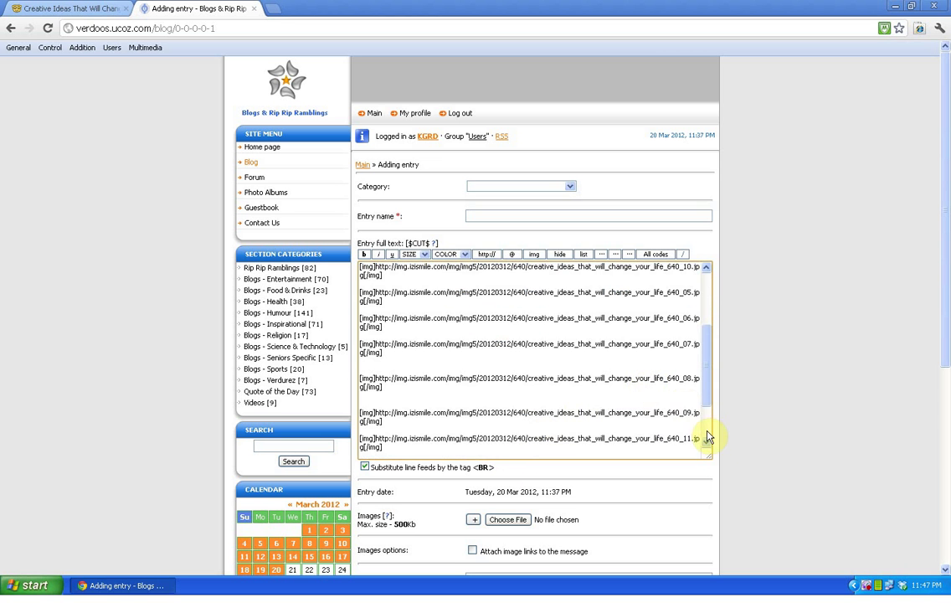
scroll(707, 393, up, 3)
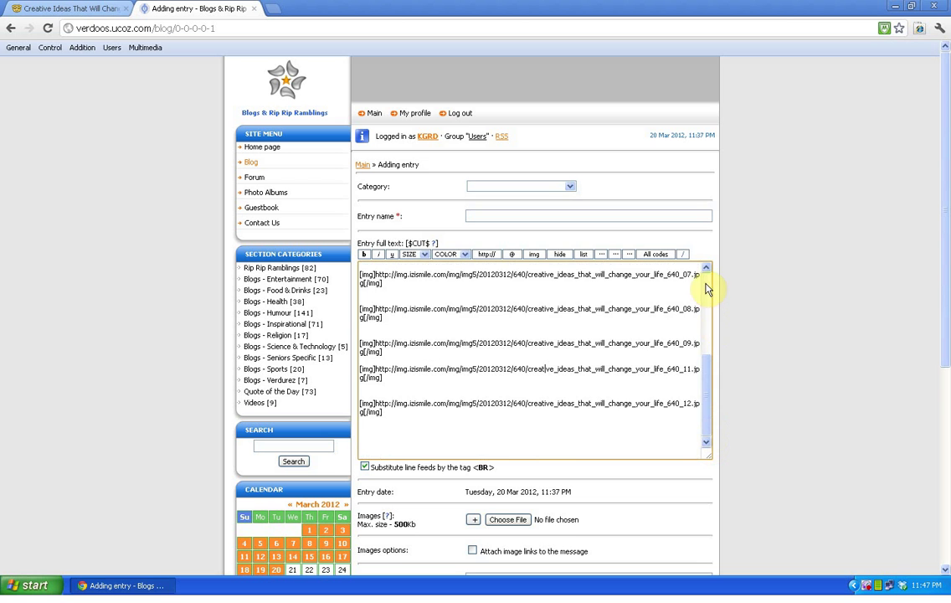
click(706, 286)
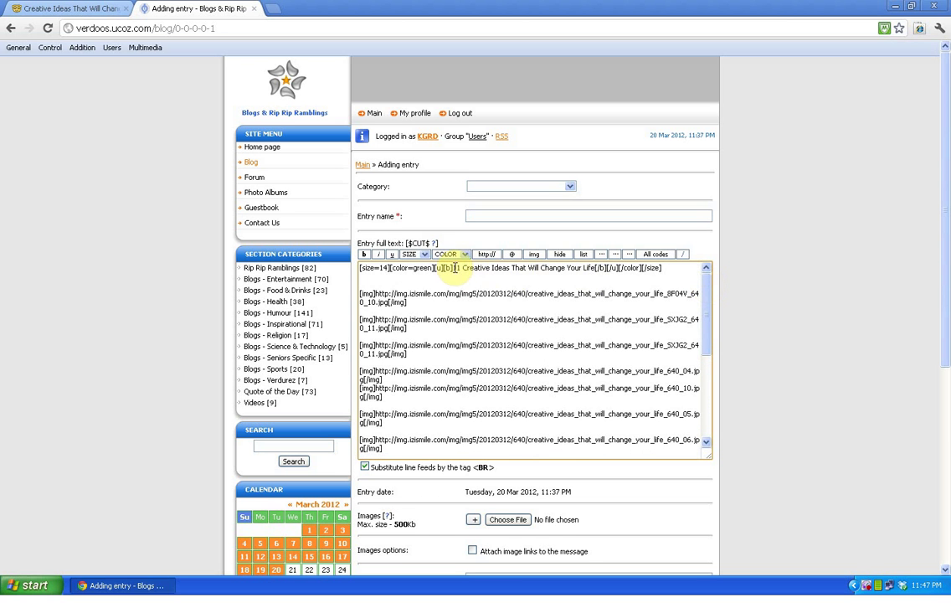
Copy the heading text "11 Creative Ideas That Will Change Your Life" without its tags into the entry name.
drag(453, 268, 592, 269)
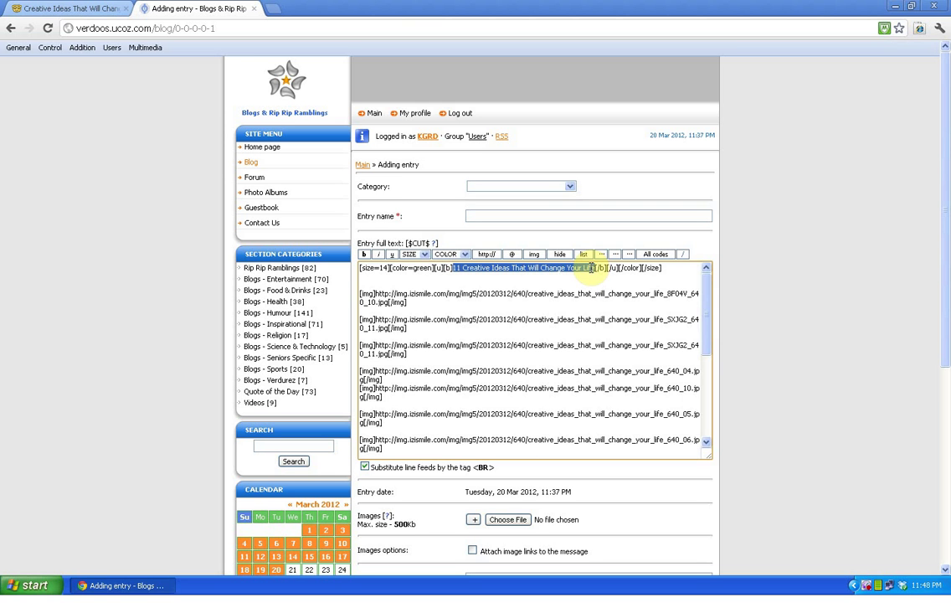
right_click(591, 268)
click(635, 323)
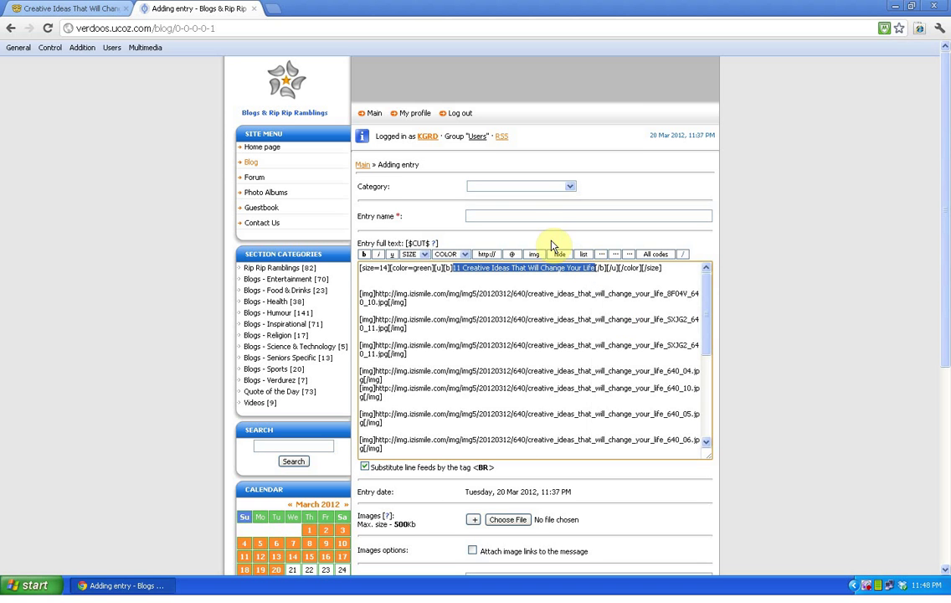
click(501, 215)
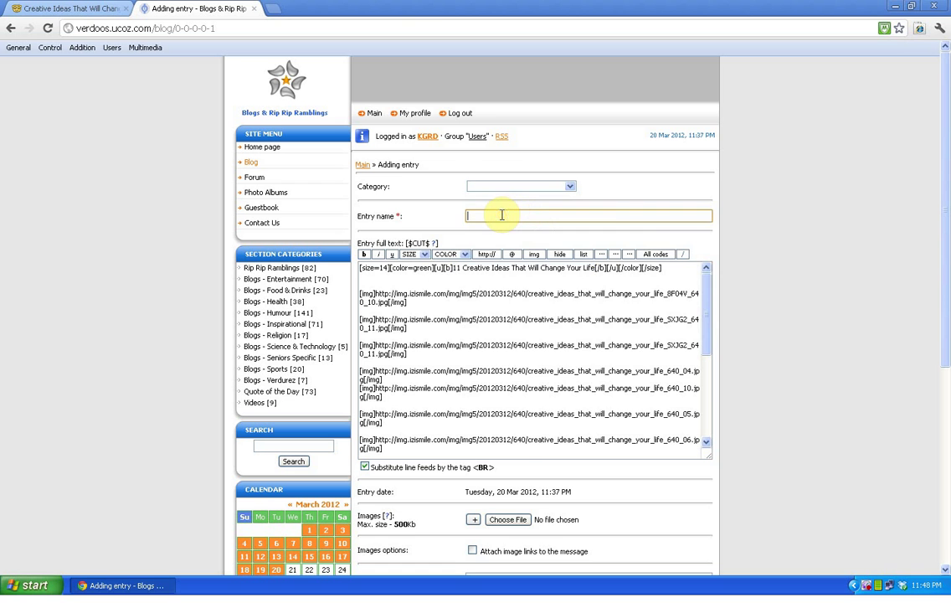
right_click(501, 215)
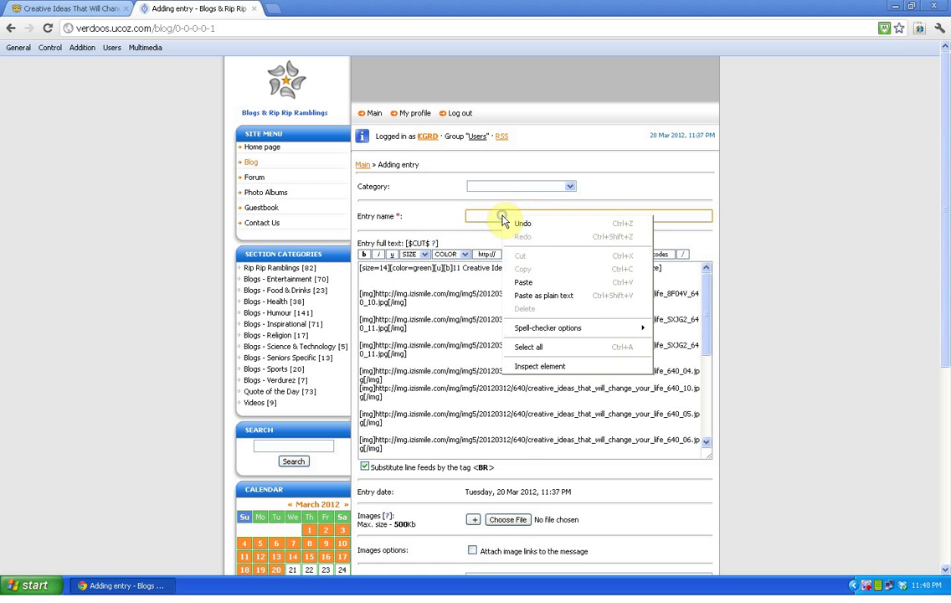
click(542, 285)
Set the entry's category to Blogs - Entertainment.
click(571, 187)
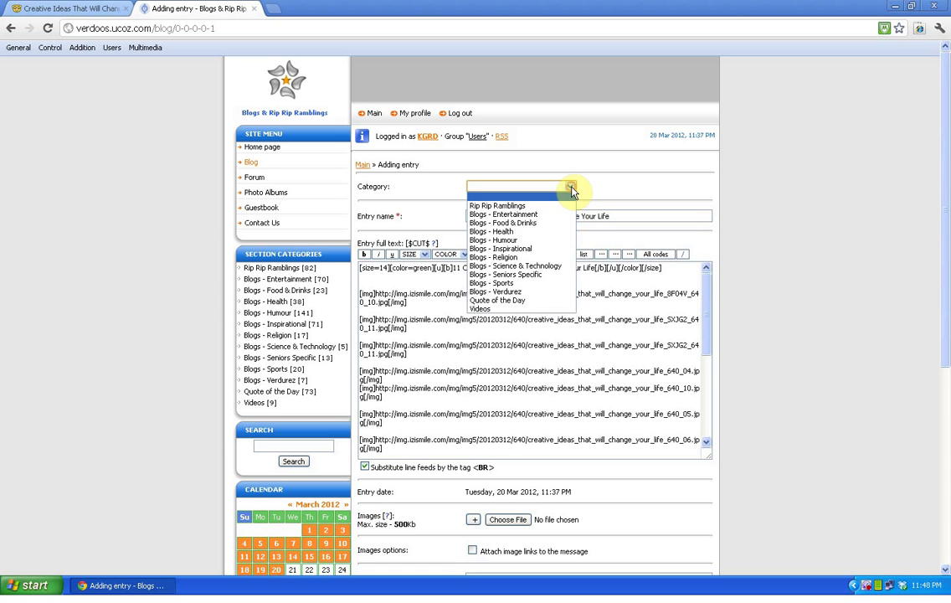
click(538, 218)
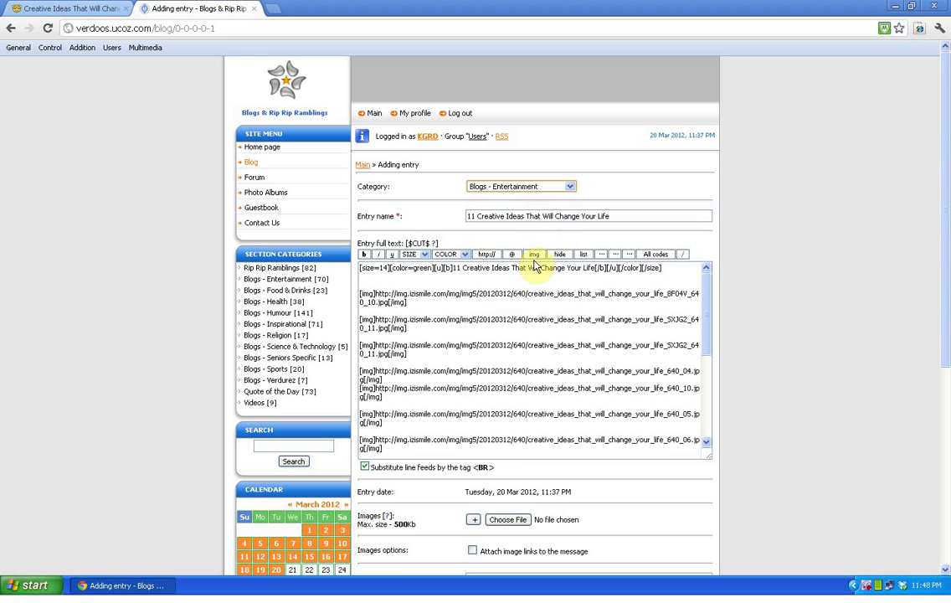
scroll(537, 266, down, 5)
scroll(536, 265, down, 3)
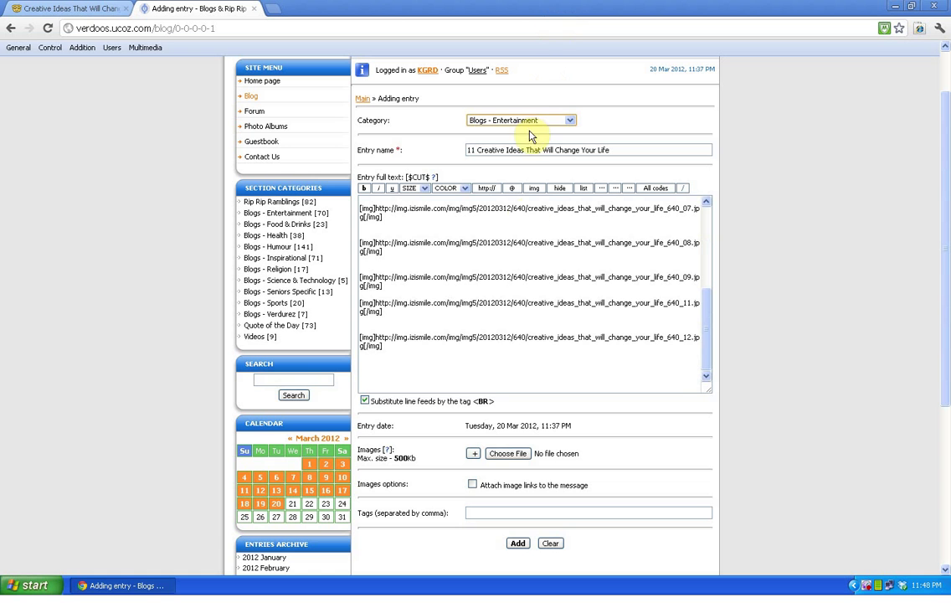
Remove the blank lines after the last image code, creative_ideas_that_will_change_your_life_640_12.jpg, in the entry's full text.
click(422, 348)
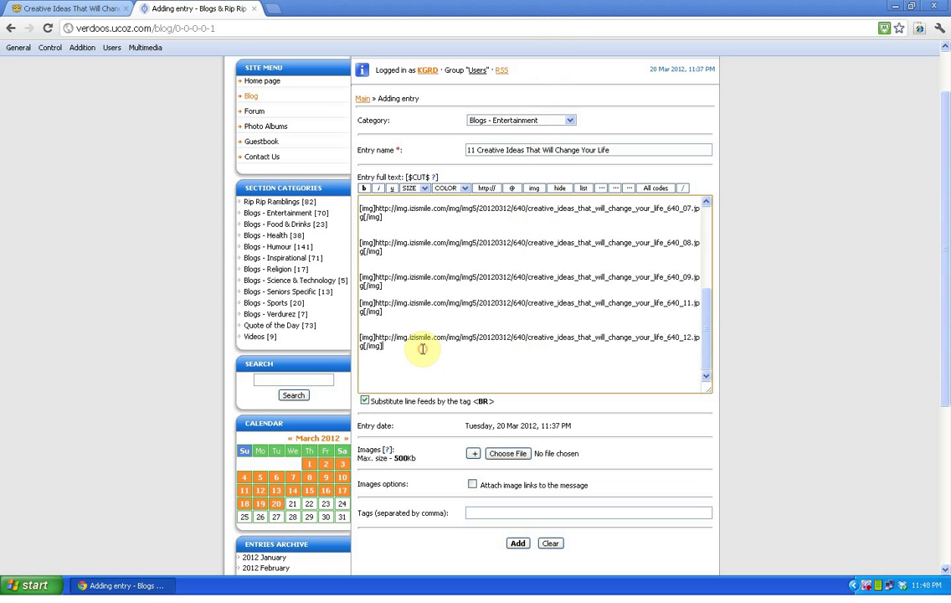
key(BackSpace)
key(BackSpace)
key(BackSpace)
key(BackSpace)
key(BackSpace)
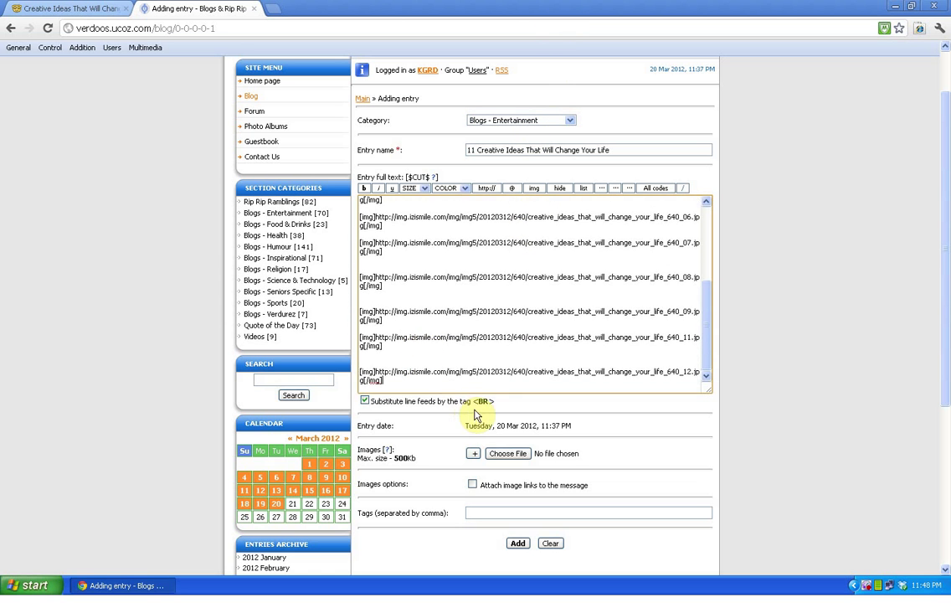
Add the finished entry to the blog and go to its entry page.
scroll(622, 453, down, 3)
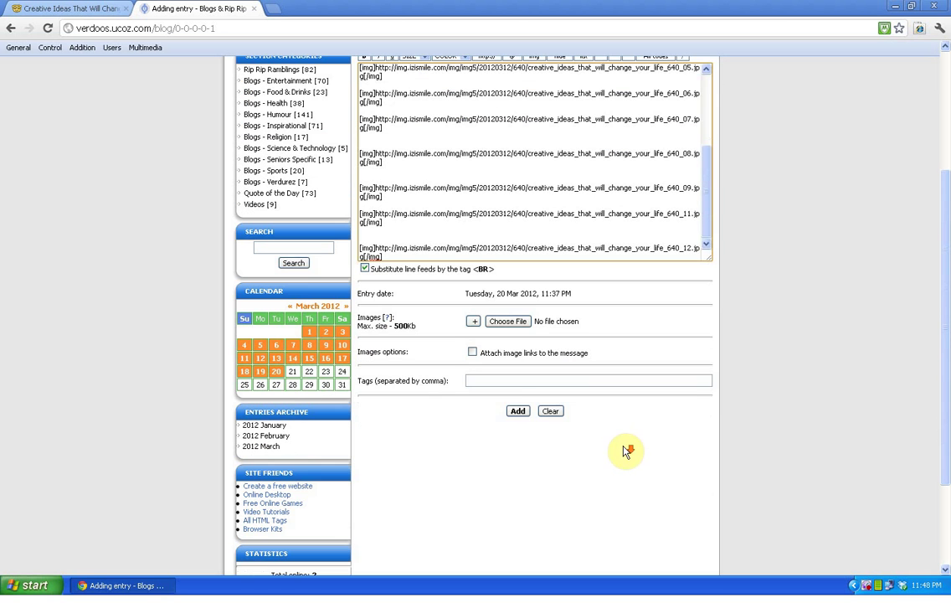
click(517, 411)
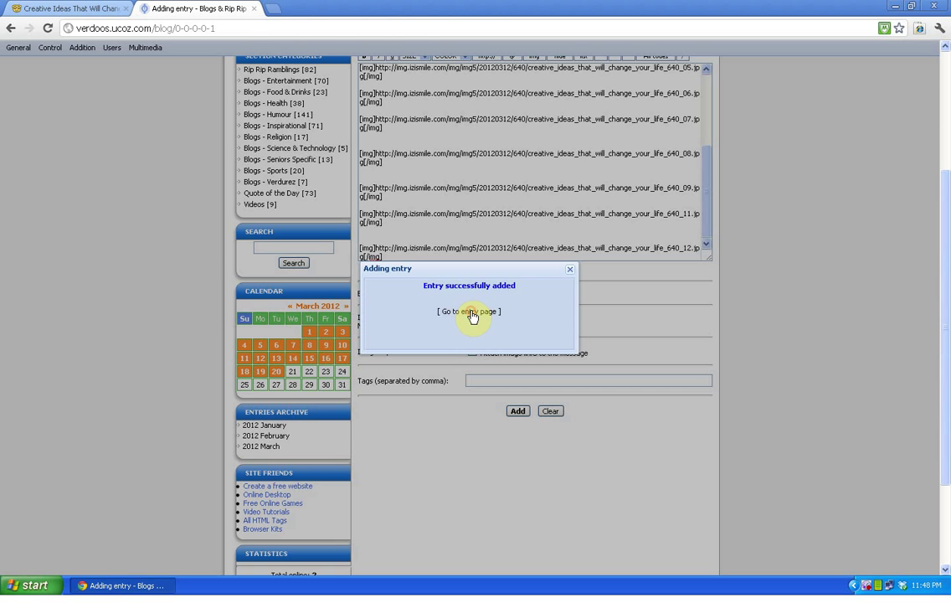
click(472, 314)
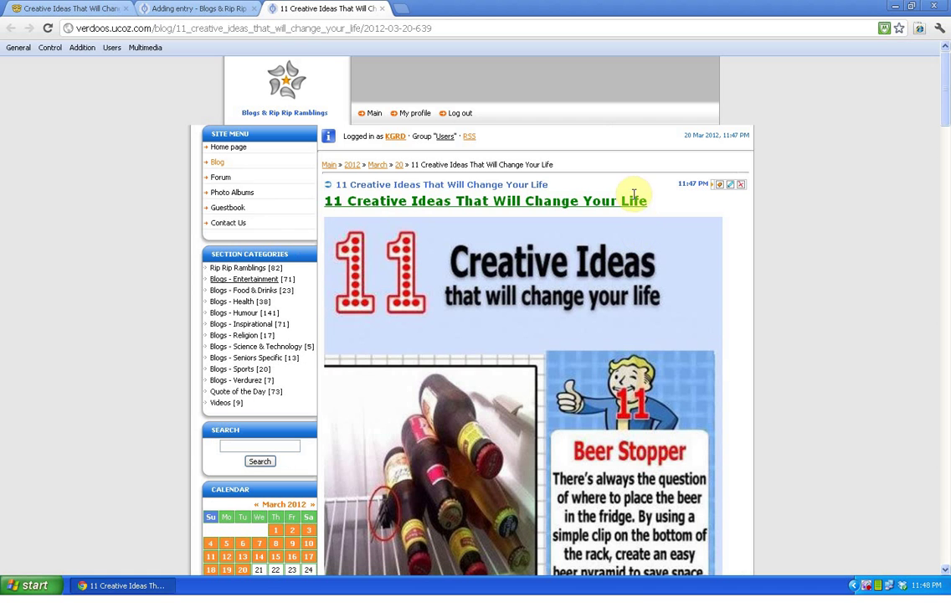
Review the published entry from its heading through all pictures to the comment form, and return to the beginning.
scroll(639, 268, down, 6)
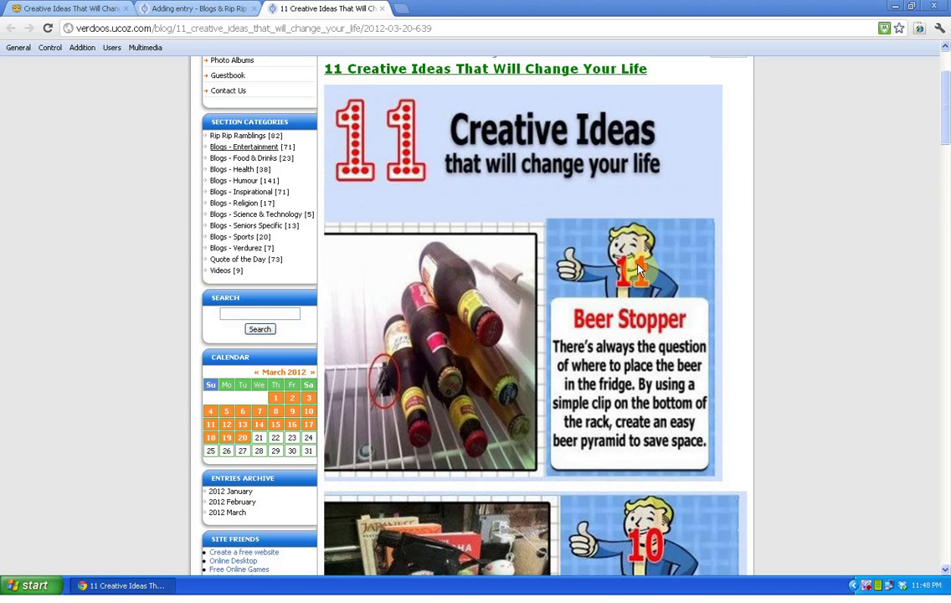
scroll(639, 268, down, 10)
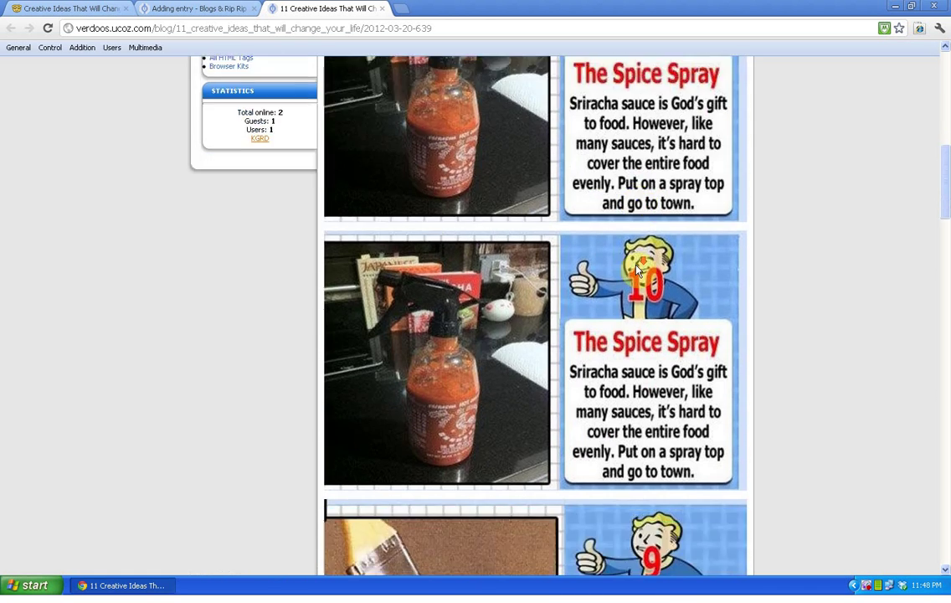
scroll(639, 268, down, 12)
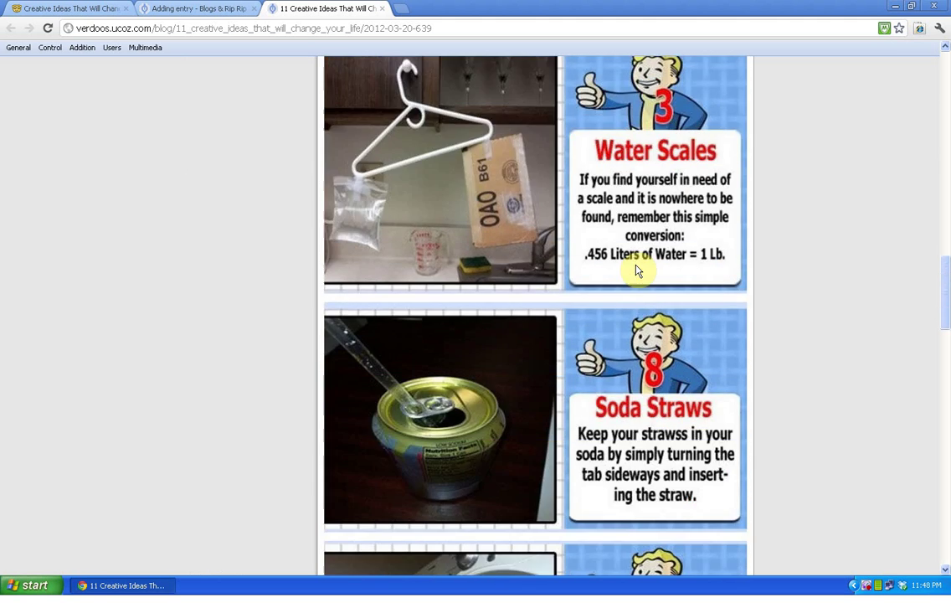
scroll(637, 270, down, 10)
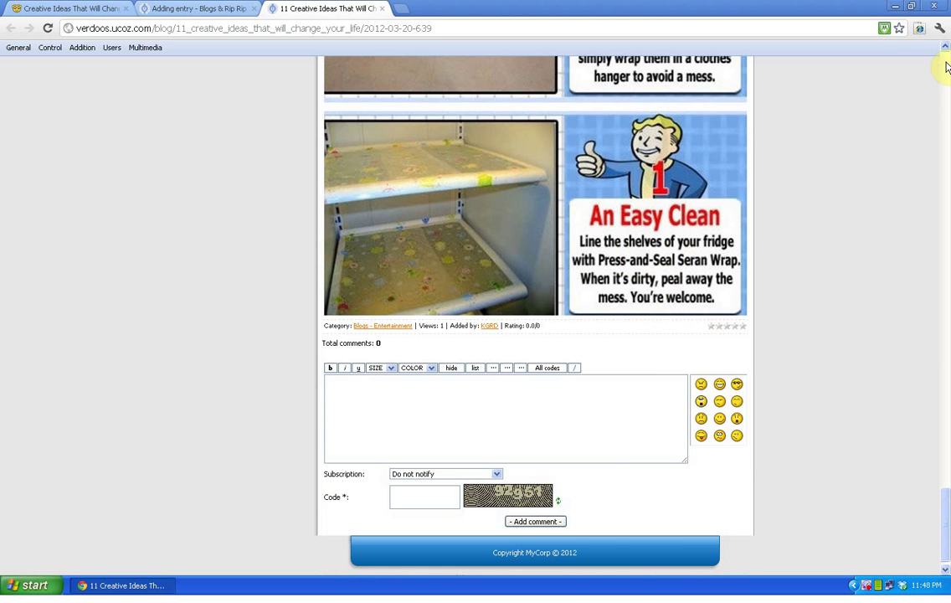
scroll(946, 67, up, 20)
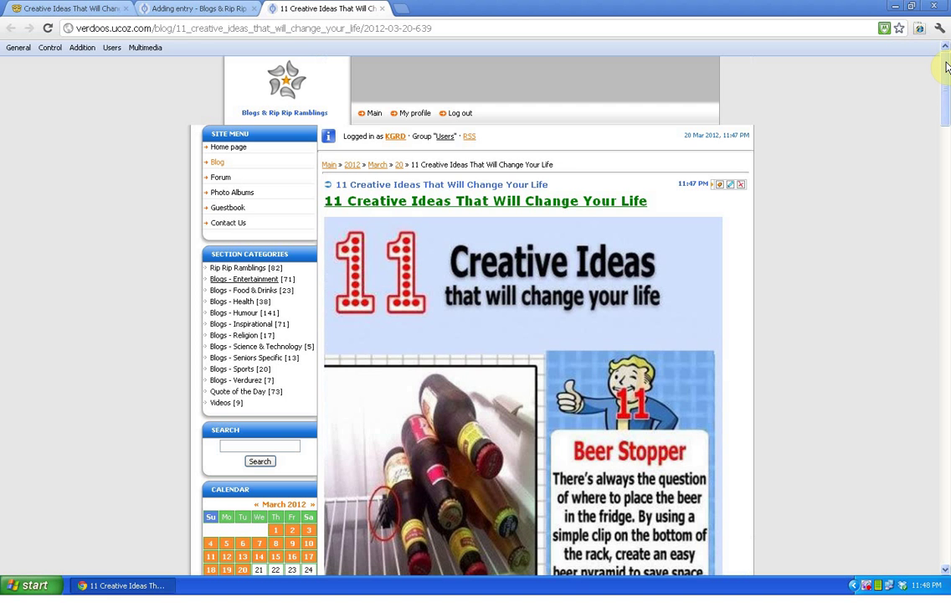